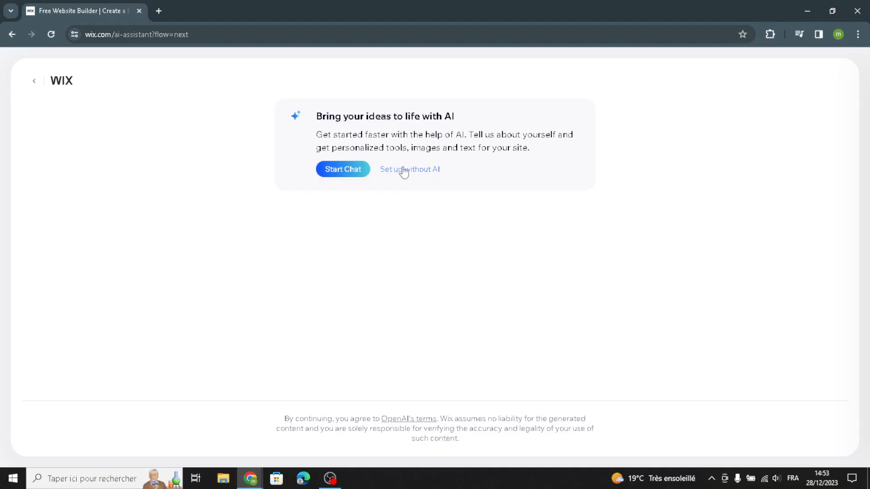
Skip the AI helper and pick 'Collectible Coins Store' as the website type.
{"action": "left_click", "coordinate": [399, 174]}
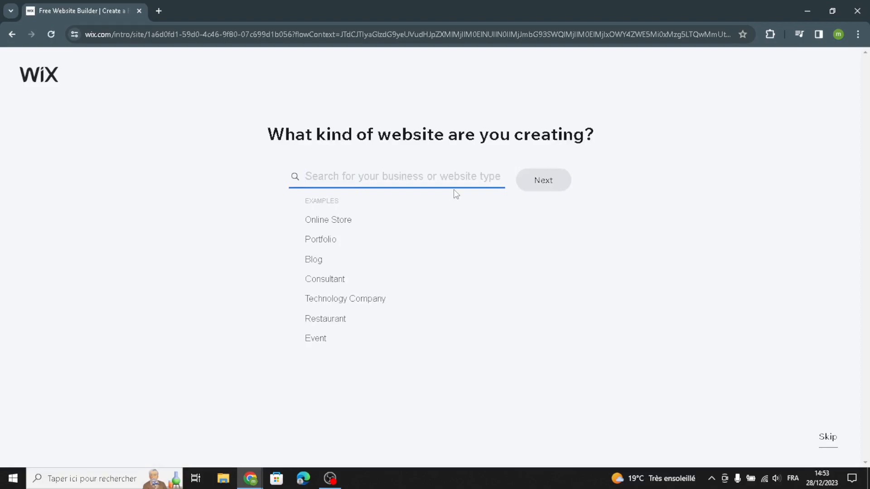
{"action": "type", "text": "coll"}
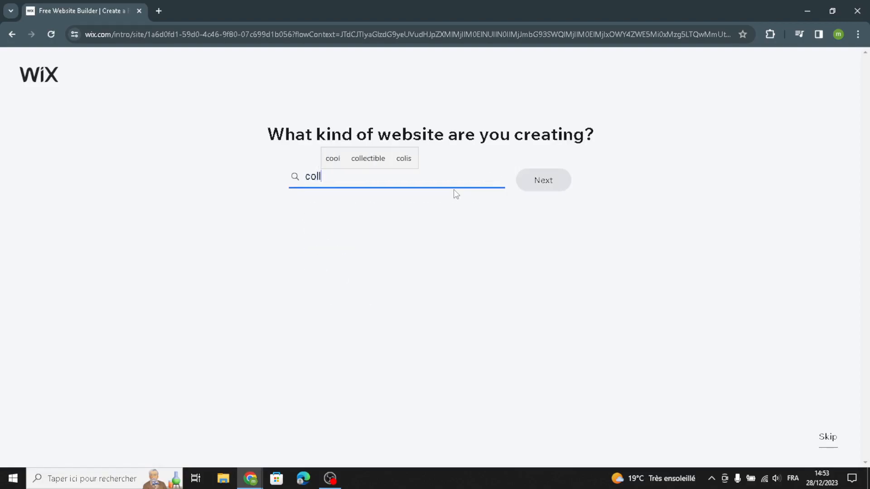
{"action": "type", "text": "ectibl"}
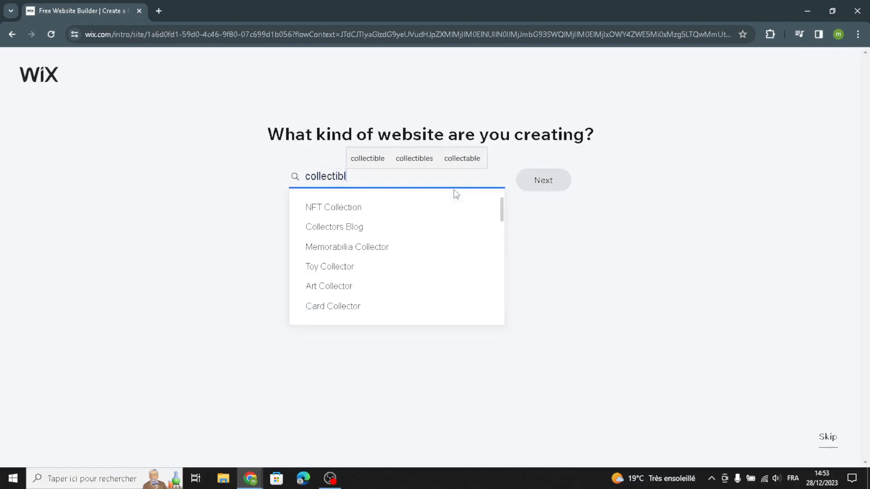
{"action": "type", "text": "e coins"}
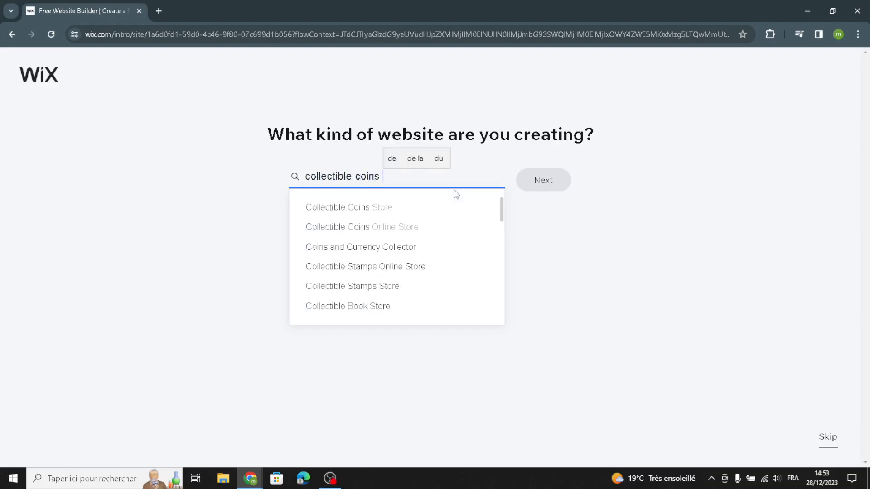
{"action": "left_click", "coordinate": [403, 207]}
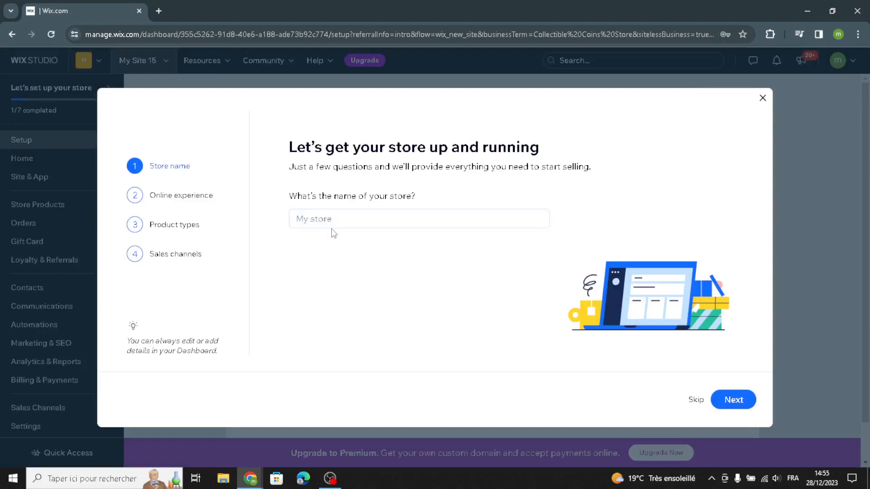
Name the store 'CoinCraft Co.' and pass the online experience question.
{"action": "left_click", "coordinate": [332, 221]}
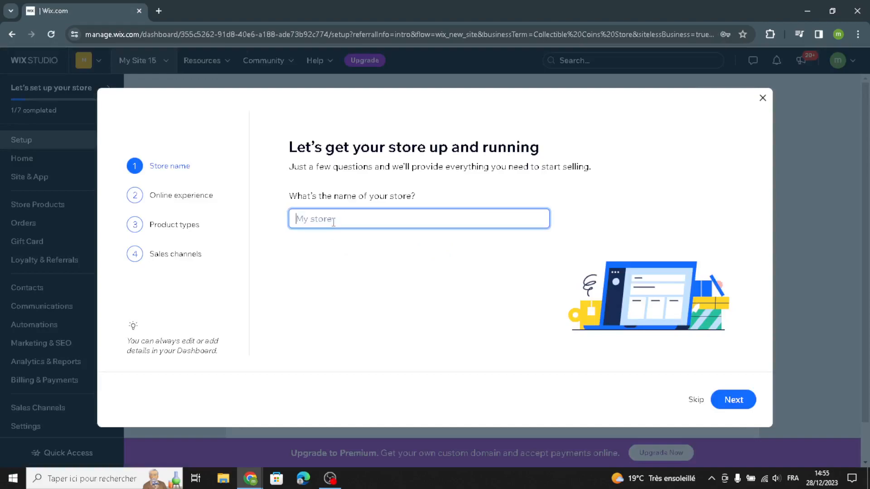
{"action": "type", "text": "CoinCraft Co."}
{"action": "left_click", "coordinate": [730, 399]}
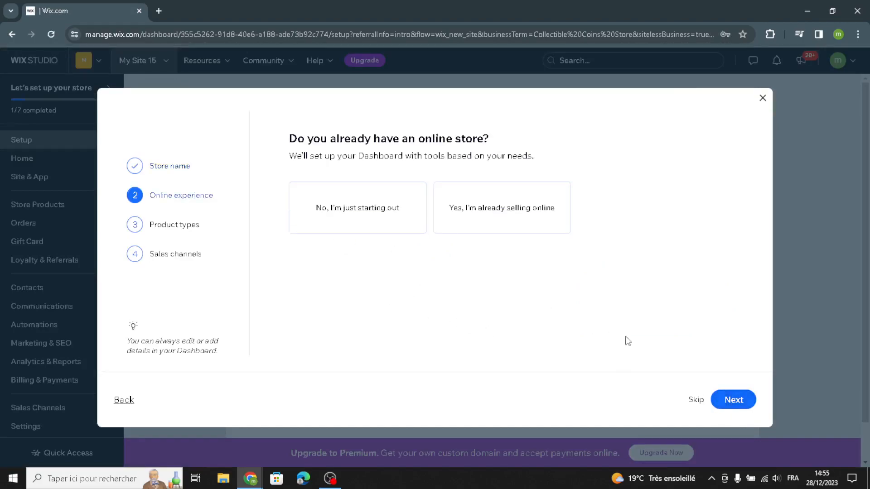
{"action": "left_click", "coordinate": [744, 403]}
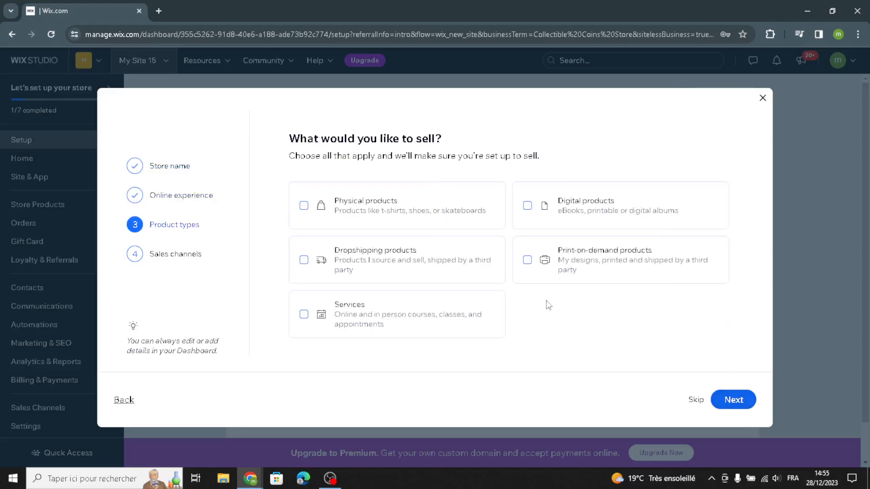
Choose physical products sold via mobile app and marketplaces/social media, then finish setup.
{"action": "left_click", "coordinate": [342, 201]}
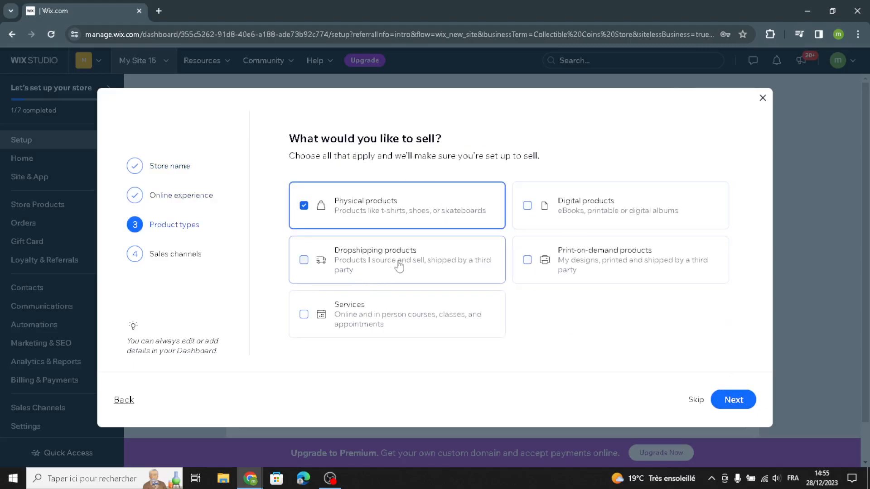
{"action": "left_click", "coordinate": [750, 406]}
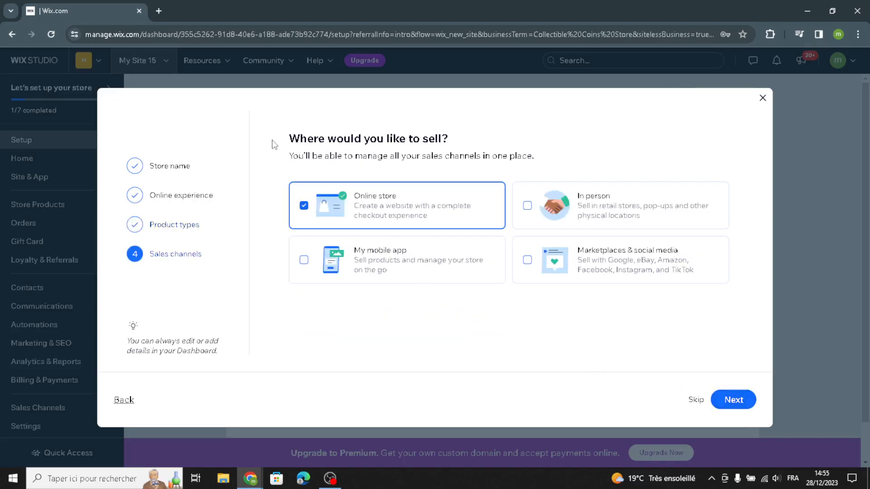
{"action": "left_click", "coordinate": [405, 273]}
{"action": "left_click", "coordinate": [659, 272]}
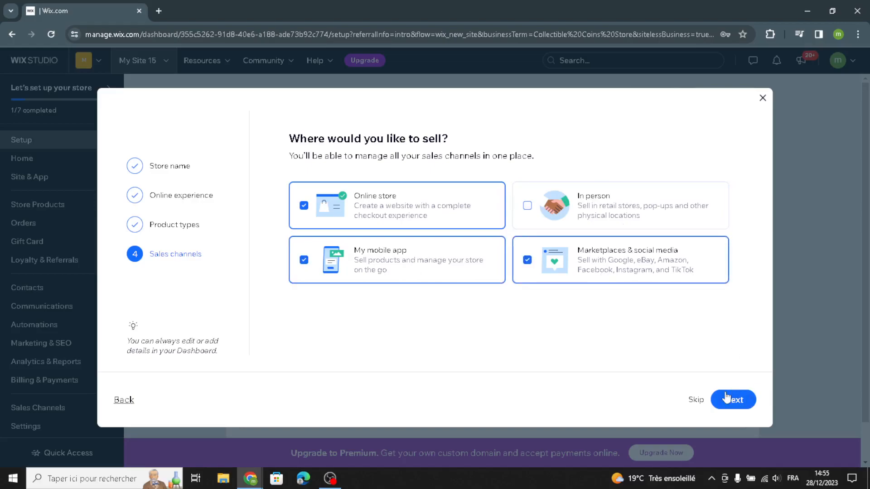
{"action": "left_click", "coordinate": [726, 398]}
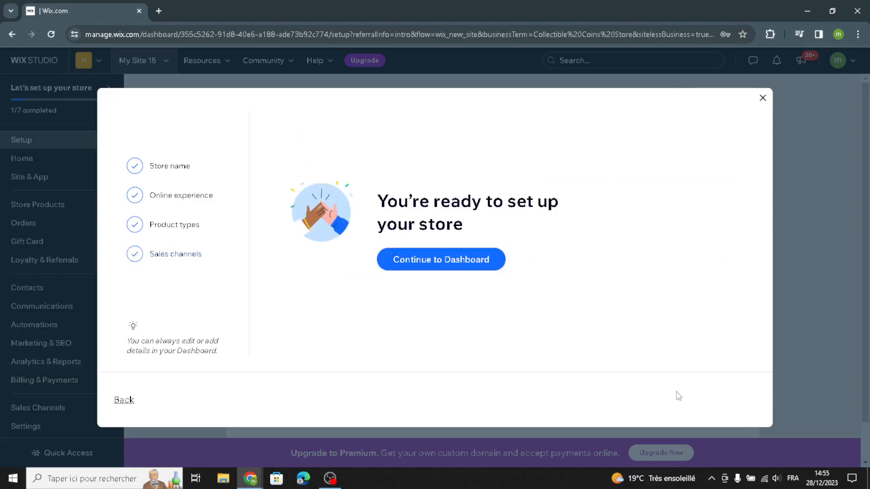
{"action": "left_click", "coordinate": [449, 263]}
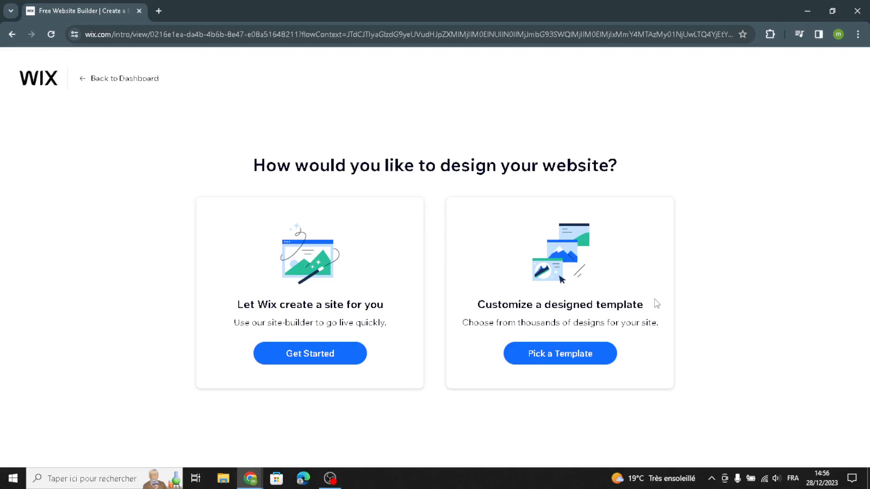
Let Wix create the site automatically using the HYPE theme.
{"action": "left_click", "coordinate": [326, 360]}
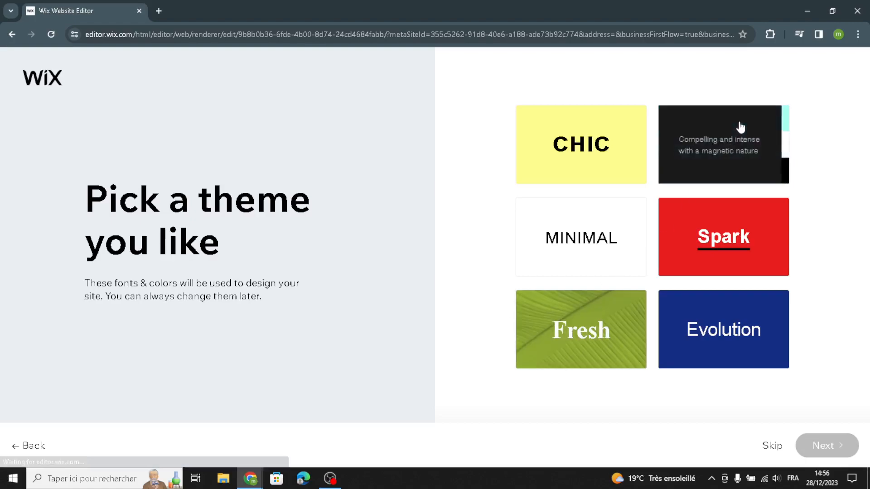
{"action": "left_click", "coordinate": [726, 140]}
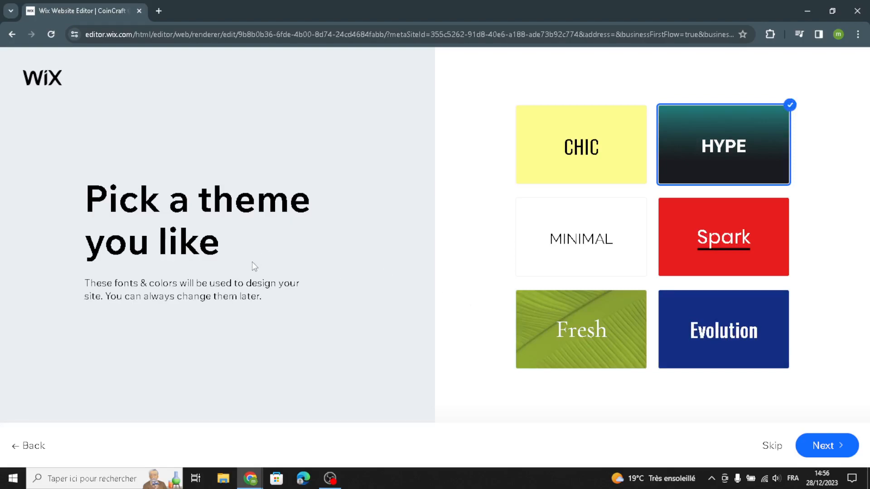
{"action": "left_click", "coordinate": [820, 453]}
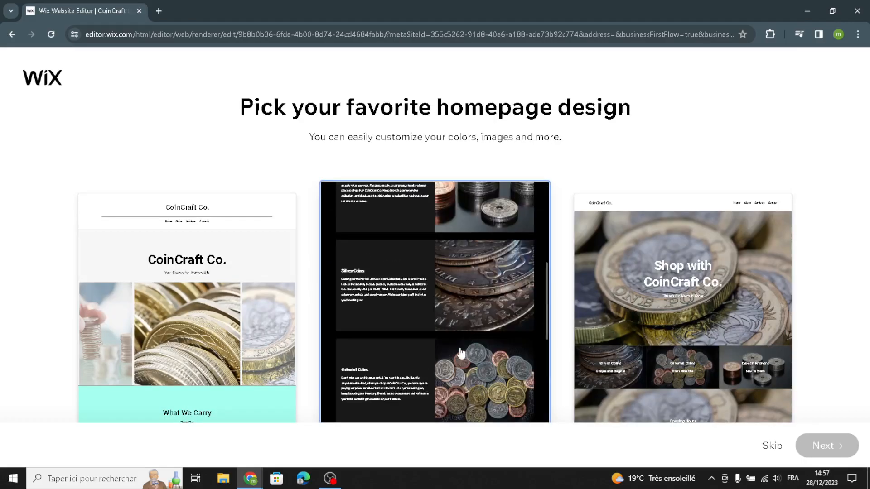
Choose the dark 'CoinCraft Co. Welcomes You' homepage, add no extra pages, and open the editor.
{"action": "left_click", "coordinate": [471, 356]}
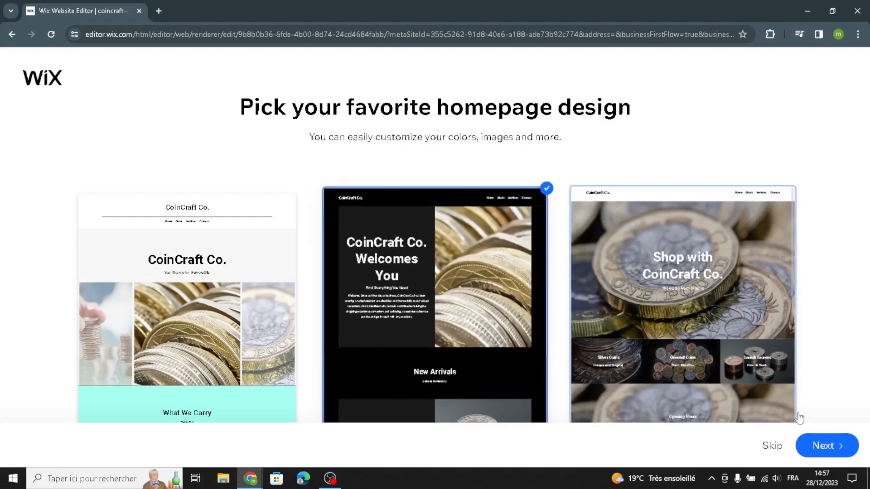
{"action": "left_click", "coordinate": [831, 448]}
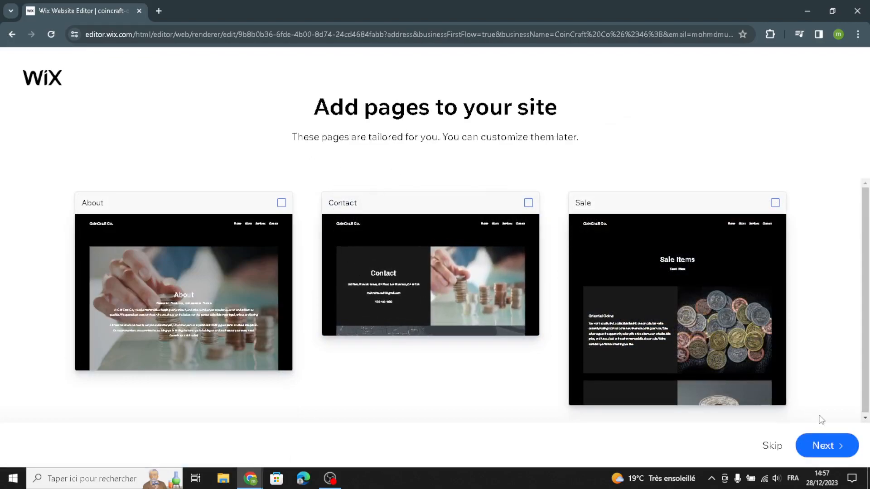
{"action": "left_click", "coordinate": [811, 448]}
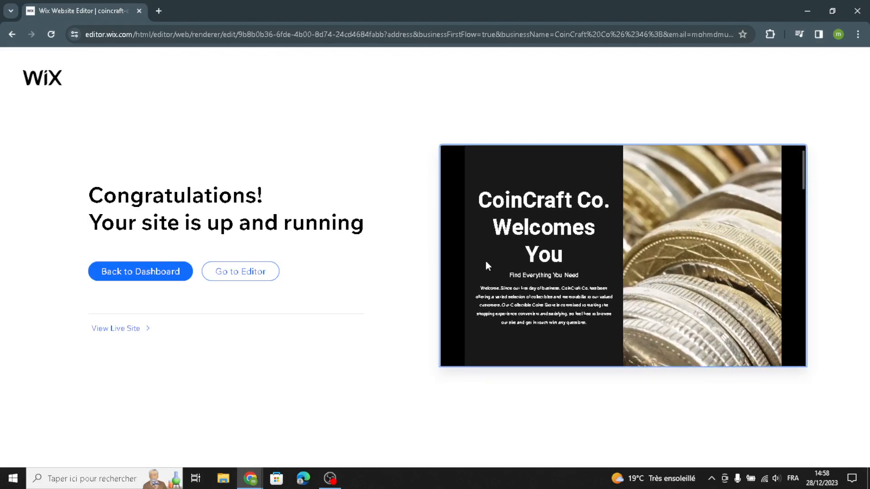
{"action": "left_click", "coordinate": [244, 273]}
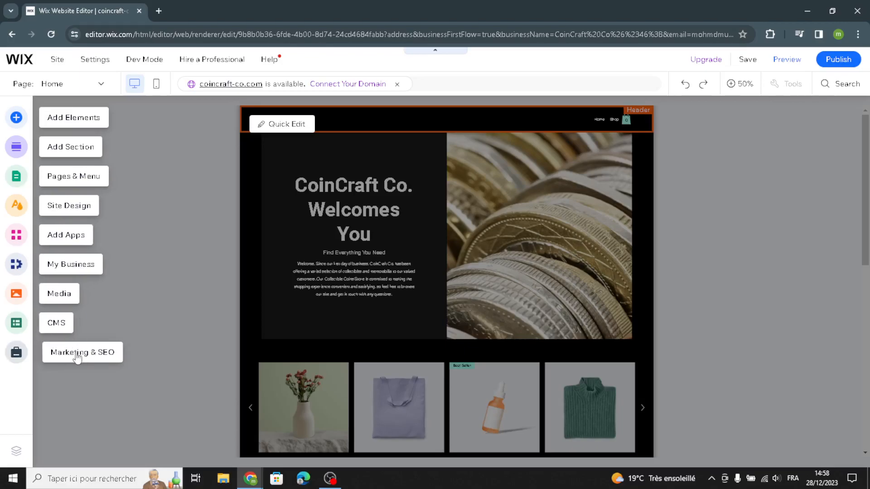
Open the Add Elements (+) panel from the left toolbar.
{"action": "left_click", "coordinate": [86, 122]}
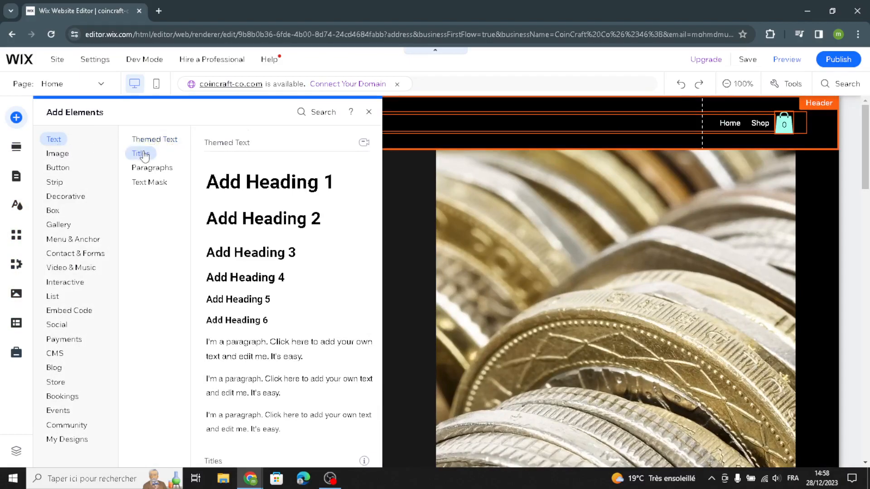
Browse the title, paragraph and text mask presets, then free Wix images and illustrations.
{"action": "left_click", "coordinate": [141, 153]}
{"action": "left_click", "coordinate": [153, 174]}
{"action": "left_click", "coordinate": [152, 181]}
{"action": "left_click", "coordinate": [66, 159]}
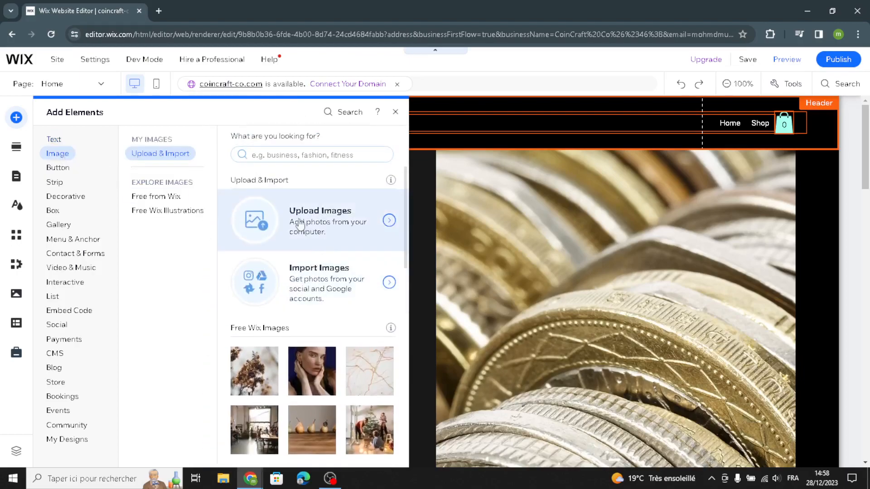
{"action": "left_click", "coordinate": [151, 196]}
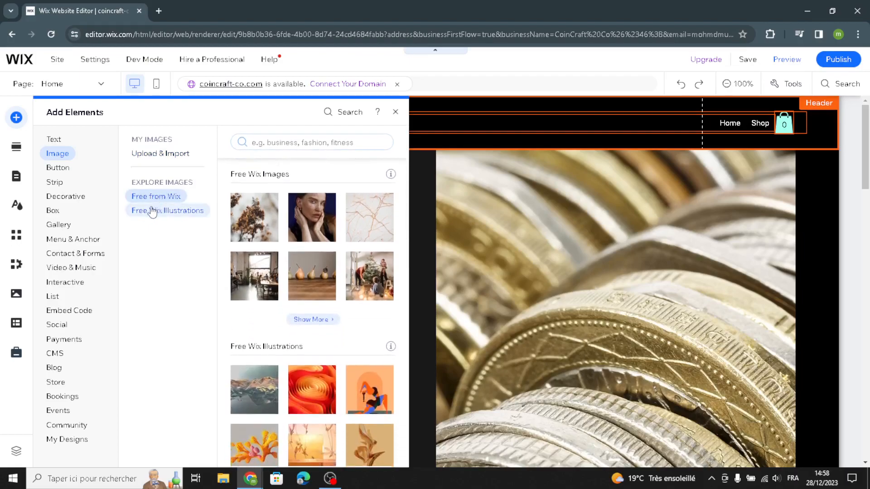
{"action": "left_click", "coordinate": [153, 211]}
{"action": "left_click", "coordinate": [155, 196]}
{"action": "left_click", "coordinate": [168, 211]}
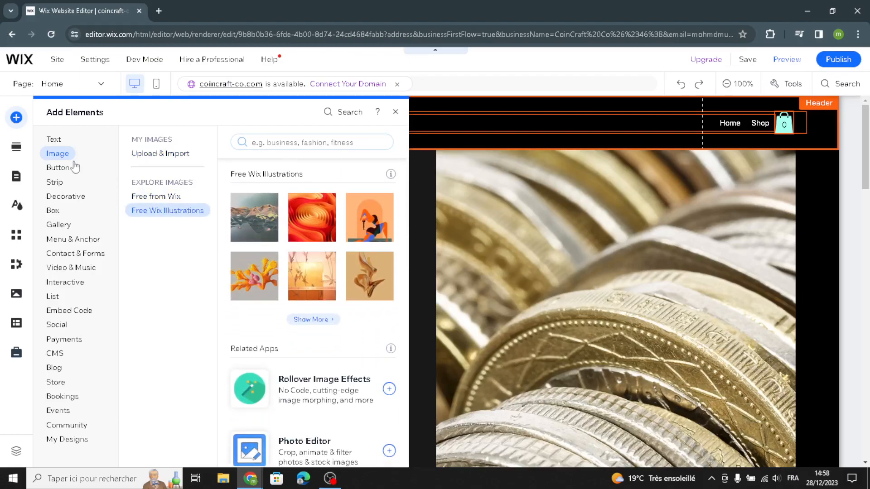
Browse button presets: text and icon, icon, image, document, iTunes, pay and PayPal.
{"action": "left_click", "coordinate": [61, 171]}
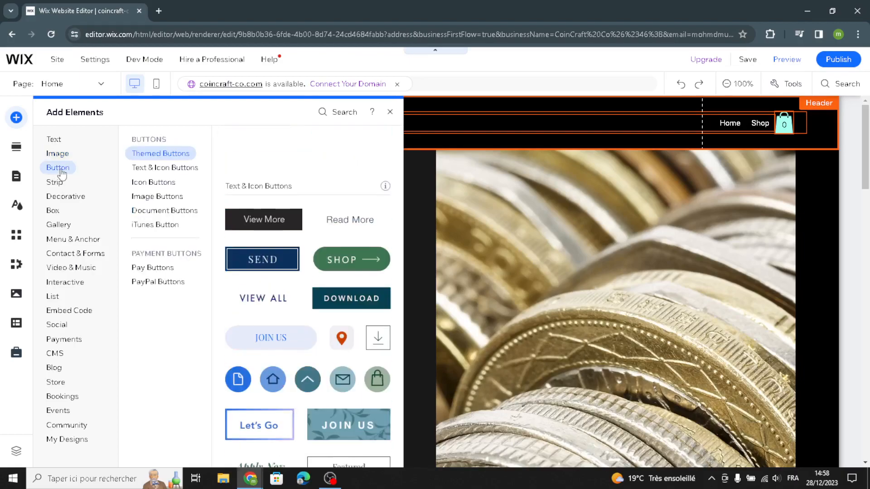
{"action": "left_click", "coordinate": [152, 168]}
{"action": "left_click", "coordinate": [151, 183]}
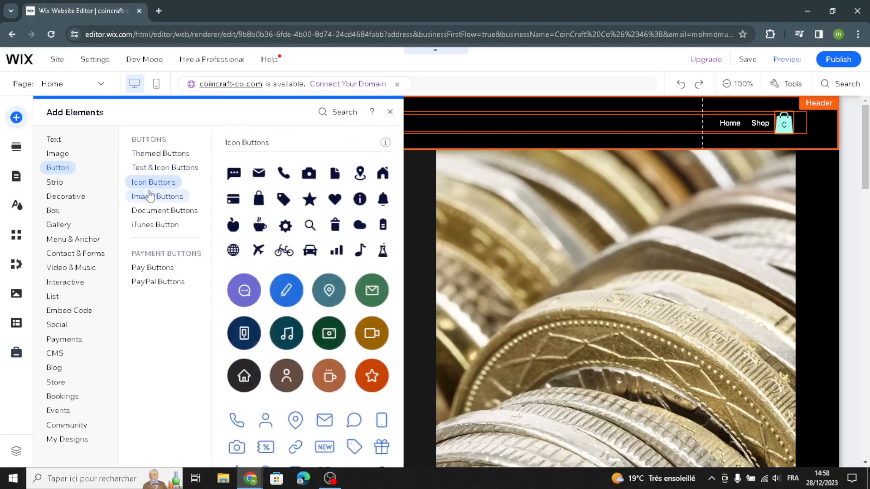
{"action": "left_click", "coordinate": [170, 199]}
{"action": "left_click", "coordinate": [173, 211]}
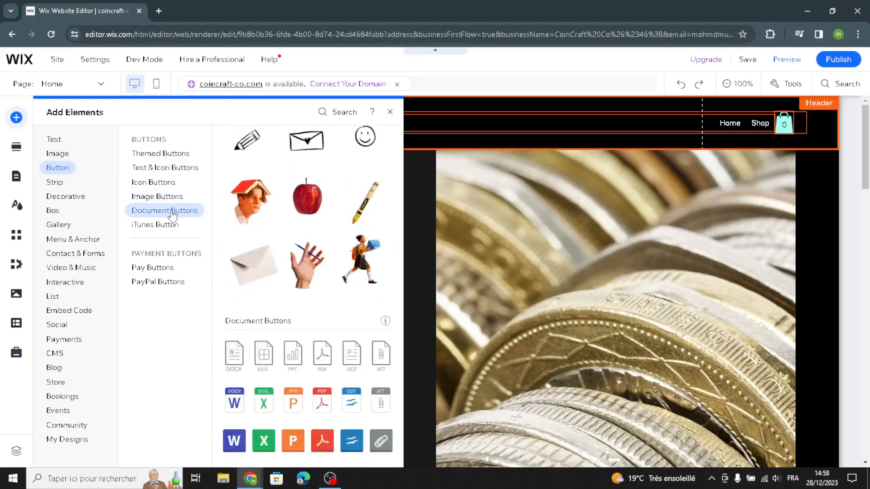
{"action": "left_click", "coordinate": [163, 228]}
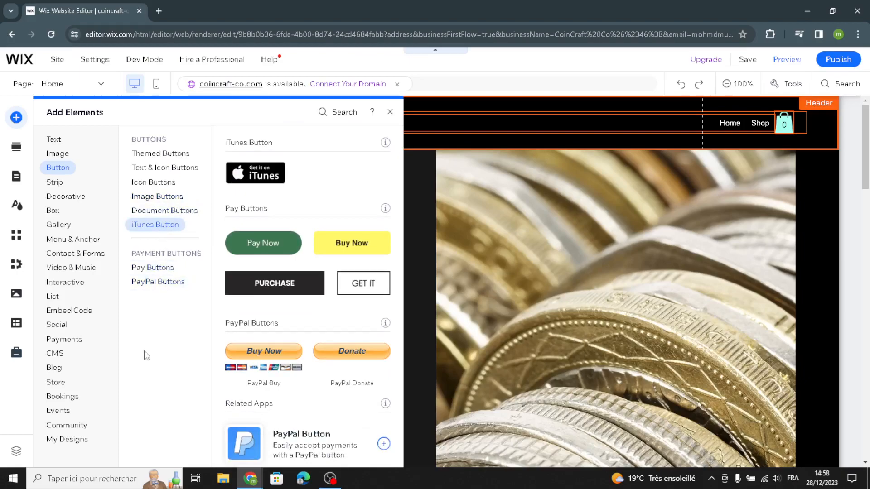
{"action": "left_click", "coordinate": [141, 267]}
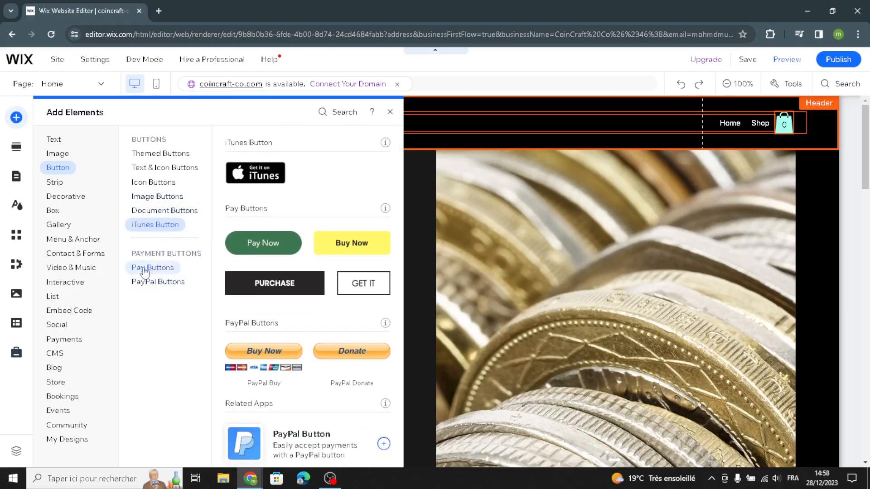
{"action": "left_click", "coordinate": [174, 282]}
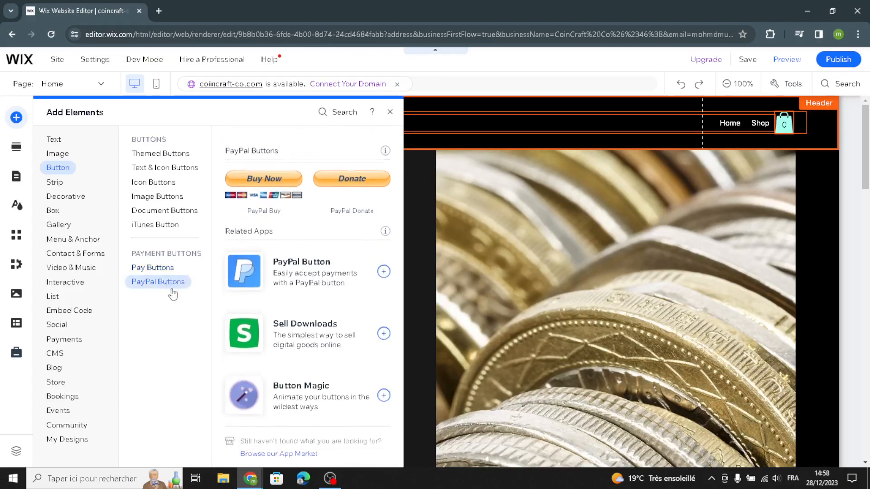
Look through decorative basic shapes, horizontal and vertical lines, then show ready-made page sections.
{"action": "left_click", "coordinate": [72, 202]}
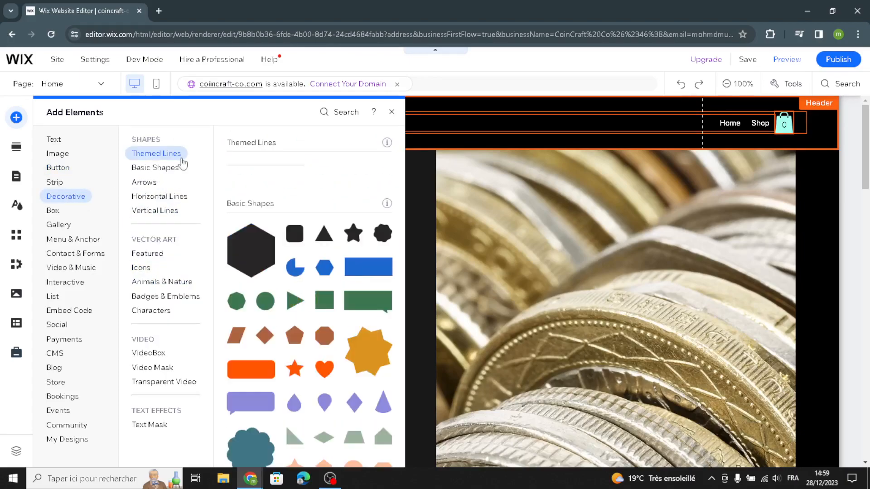
{"action": "left_click", "coordinate": [165, 168]}
{"action": "left_click", "coordinate": [152, 198]}
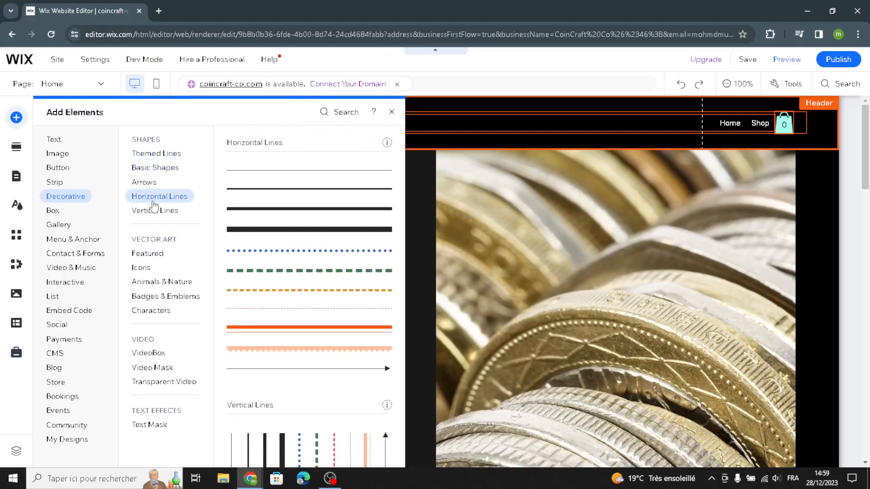
{"action": "left_click", "coordinate": [164, 211]}
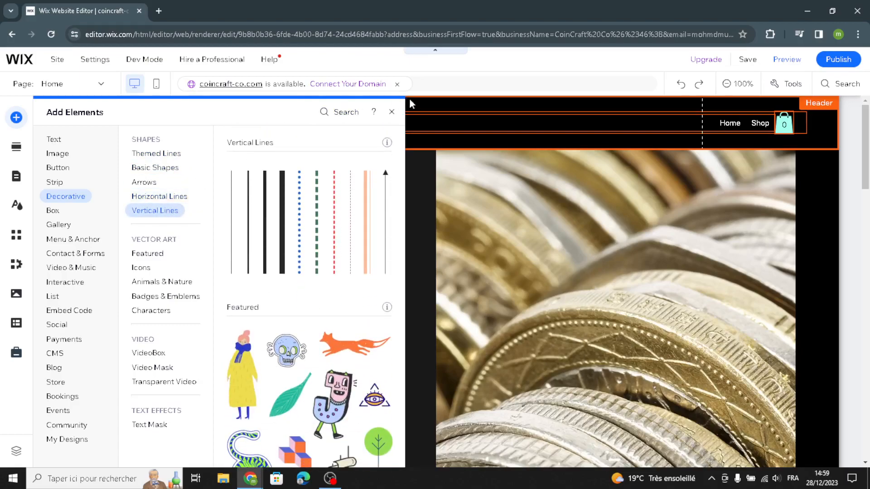
{"action": "left_click", "coordinate": [21, 157]}
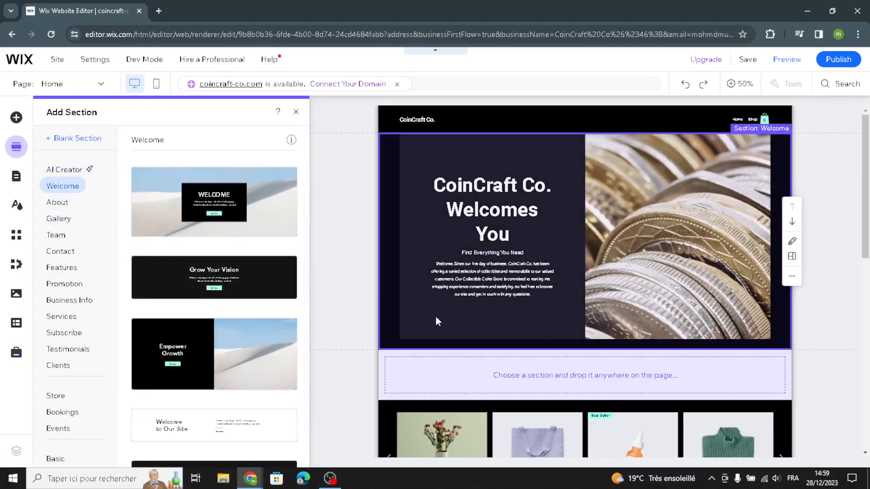
Open the Site Design settings and close them to return to the homepage.
{"action": "left_click", "coordinate": [17, 208]}
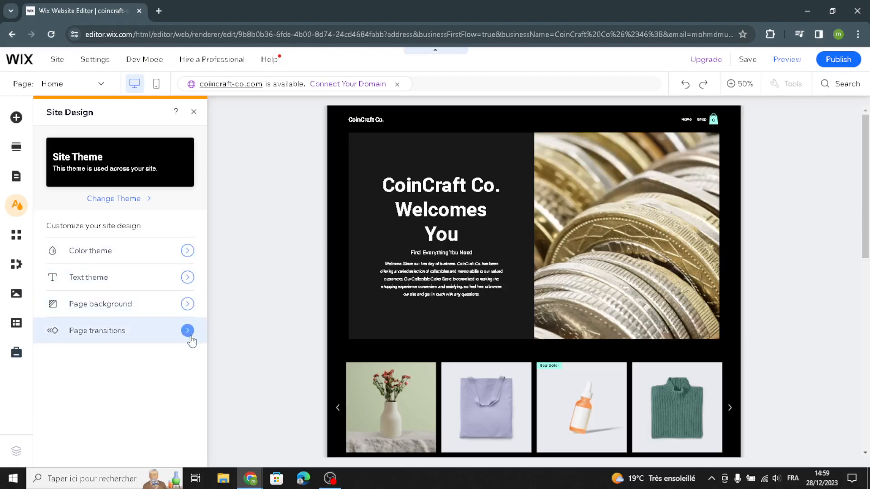
{"action": "left_click", "coordinate": [194, 111]}
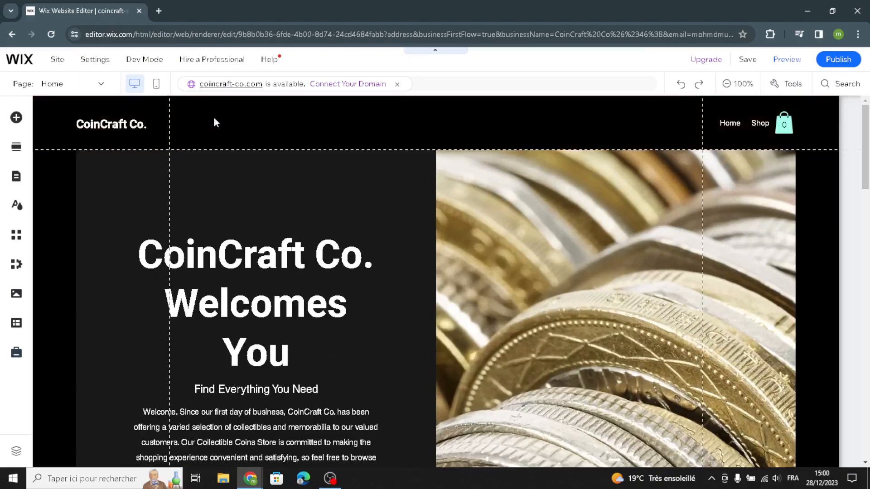
{"action": "left_click", "coordinate": [211, 120]}
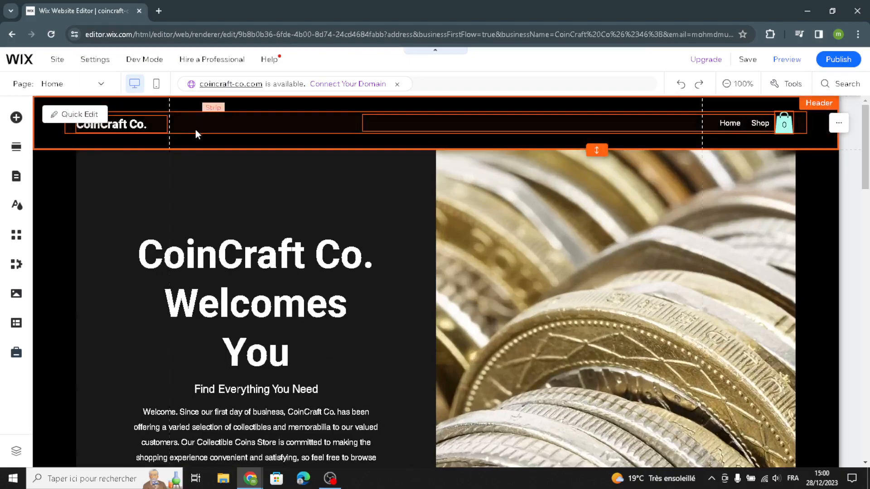
{"action": "left_click", "coordinate": [79, 115]}
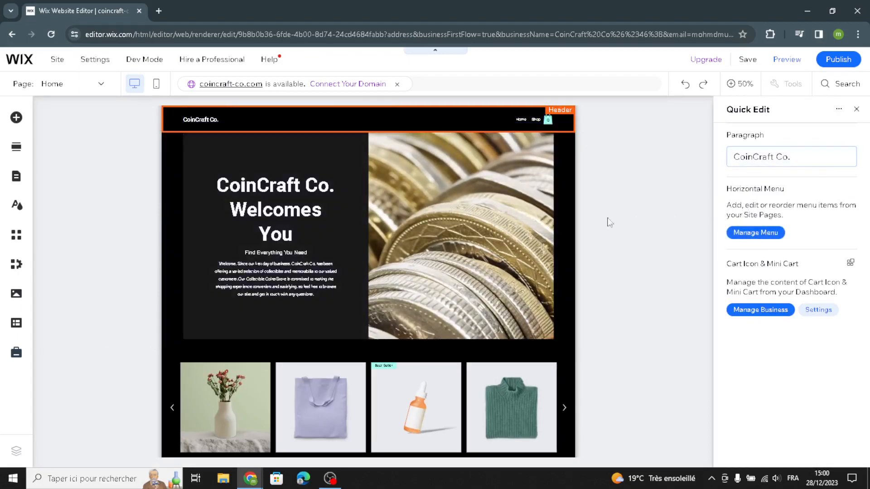
{"action": "left_click", "coordinate": [530, 226]}
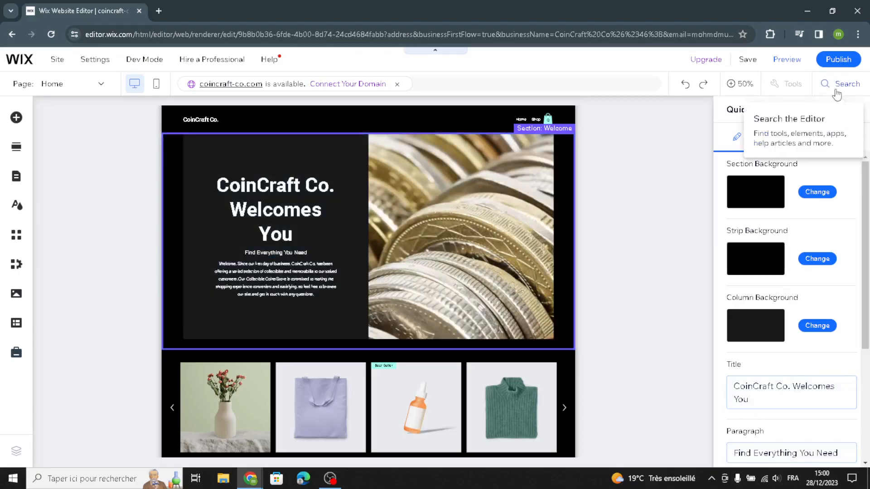
{"action": "left_click", "coordinate": [858, 110]}
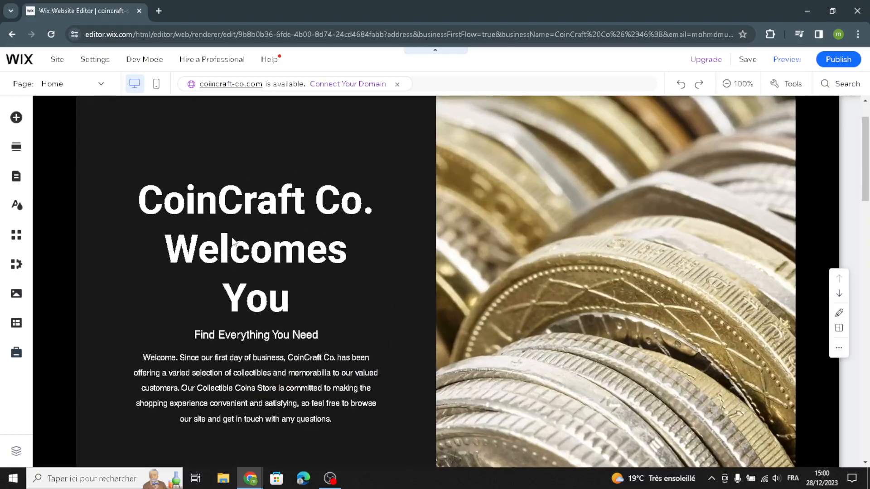
Generate welcome-section text with the AI Text Creator and apply it to the intro paragraph.
{"action": "left_click", "coordinate": [246, 402]}
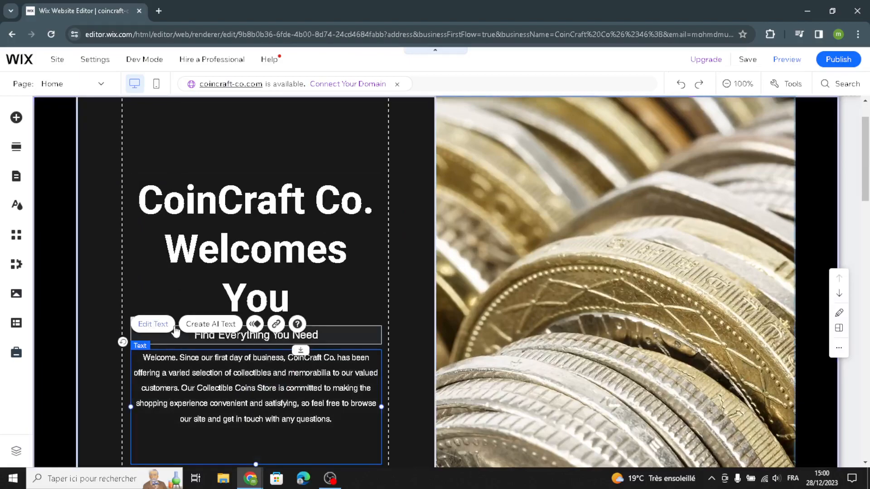
{"action": "left_click", "coordinate": [188, 327]}
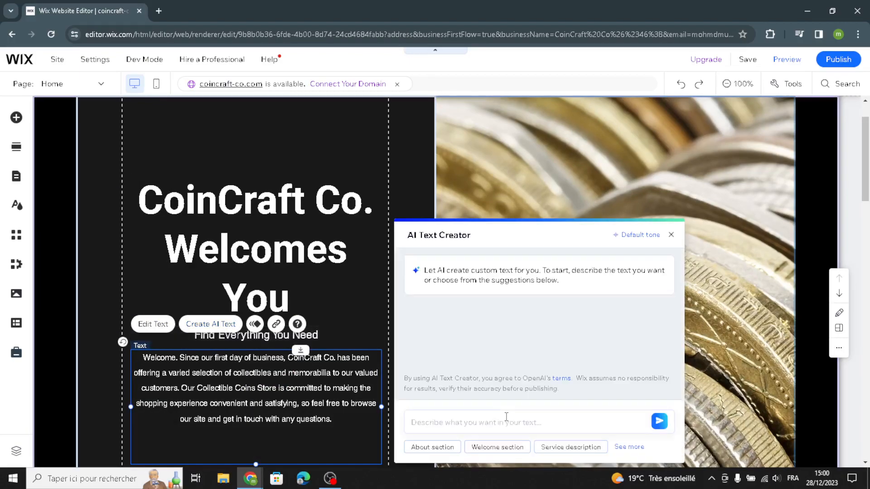
{"action": "left_click", "coordinate": [489, 447]}
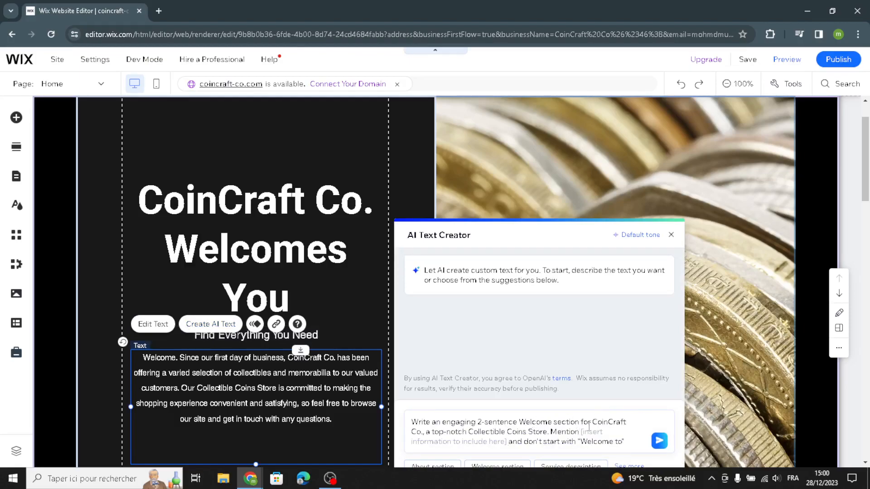
{"action": "left_click", "coordinate": [658, 439]}
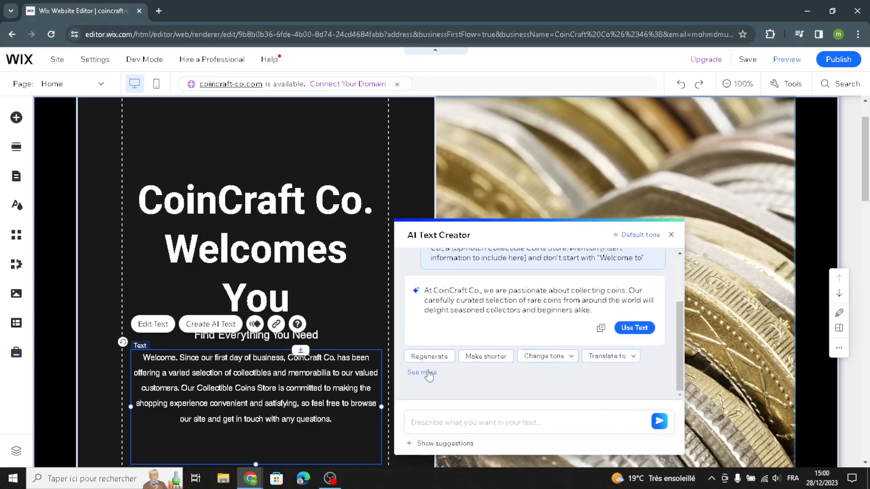
{"action": "left_click", "coordinate": [635, 330]}
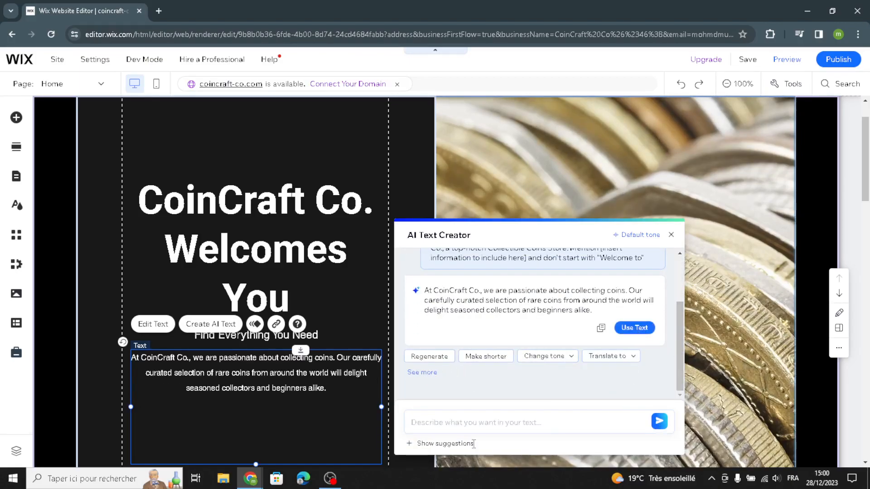
{"action": "left_click", "coordinate": [158, 330]}
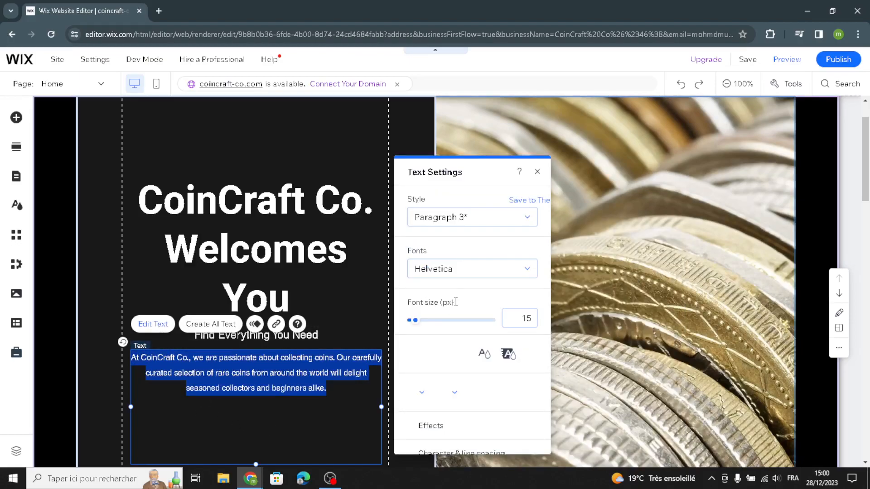
Set the welcome paragraph to the Heading 6 style (22px) in the Rozha One font.
{"action": "left_click", "coordinate": [451, 221]}
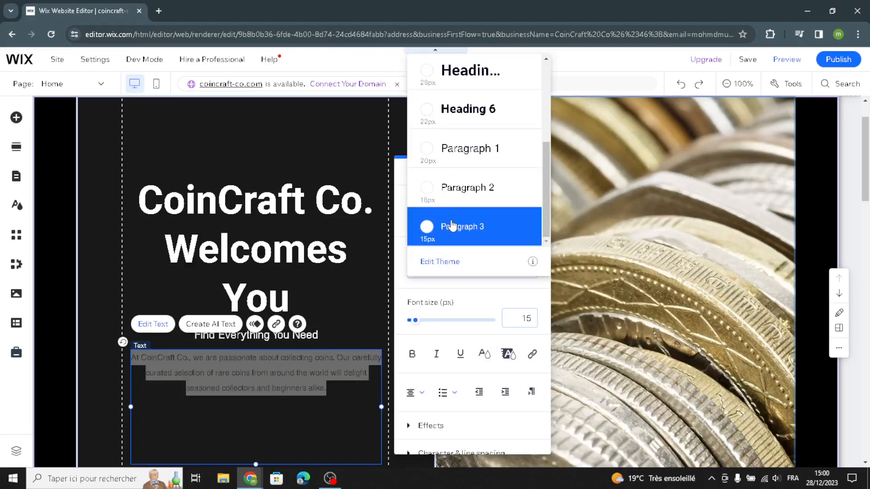
{"action": "left_click", "coordinate": [450, 119]}
{"action": "left_click", "coordinate": [431, 268]}
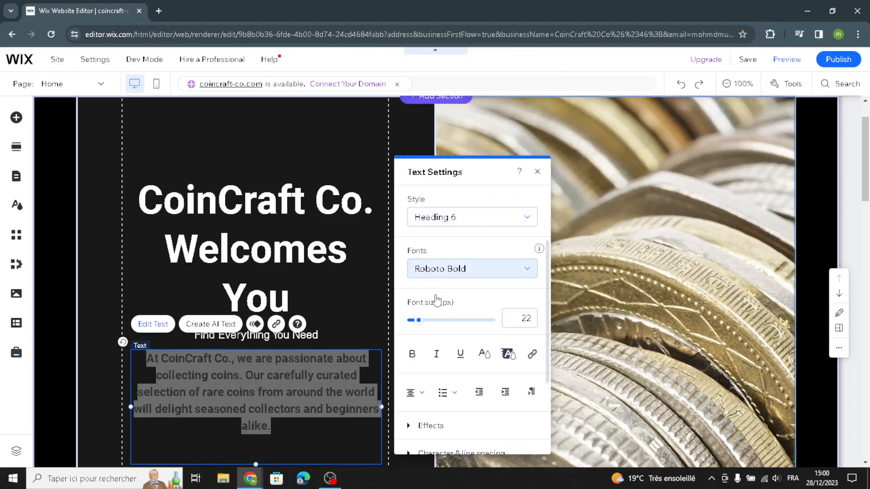
{"action": "left_click", "coordinate": [435, 346]}
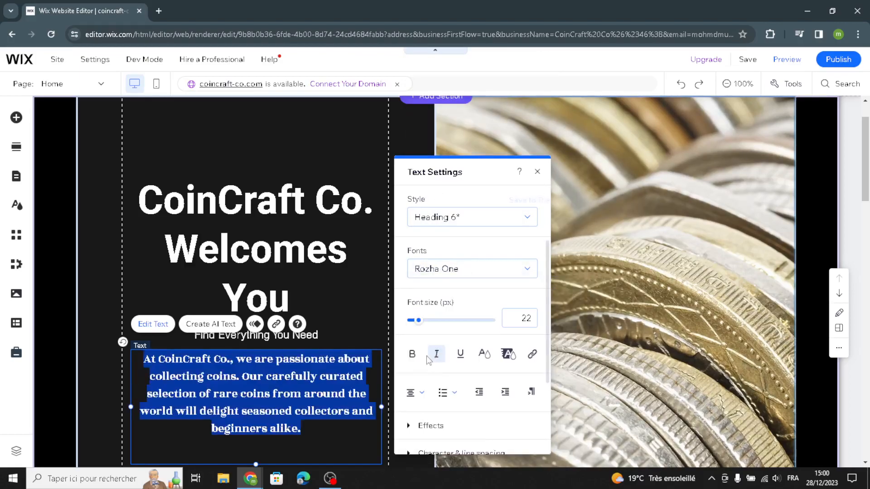
{"action": "left_click", "coordinate": [137, 264]}
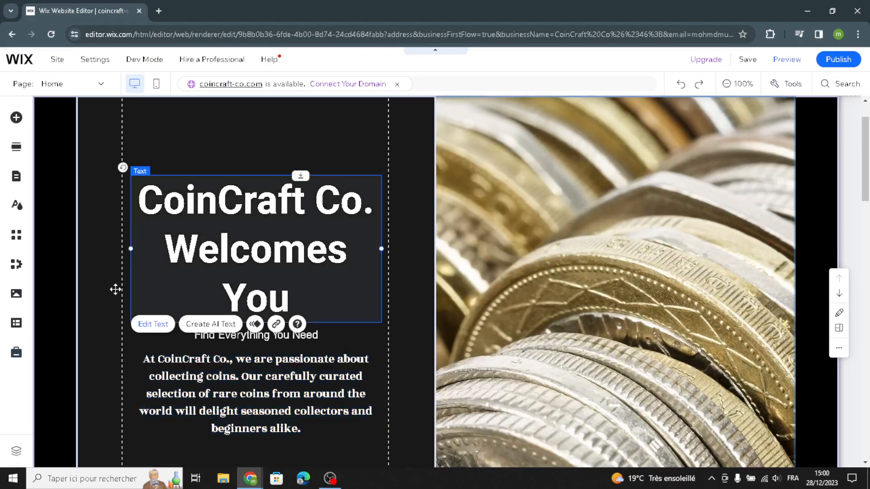
{"action": "scroll", "coordinate": [421, 339], "scroll_direction": "down", "scroll_amount": 10}
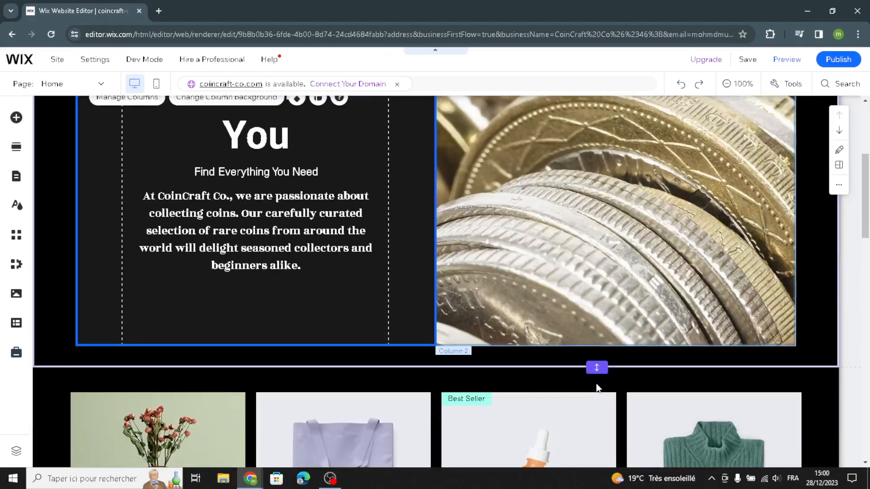
{"action": "scroll", "coordinate": [331, 347], "scroll_direction": "up", "scroll_amount": 1}
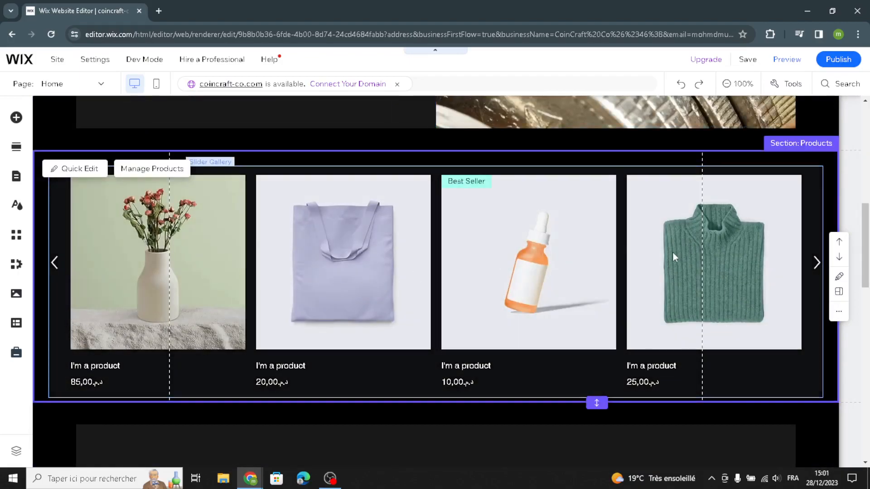
Start a new physical product from the store's product management.
{"action": "left_click", "coordinate": [166, 179]}
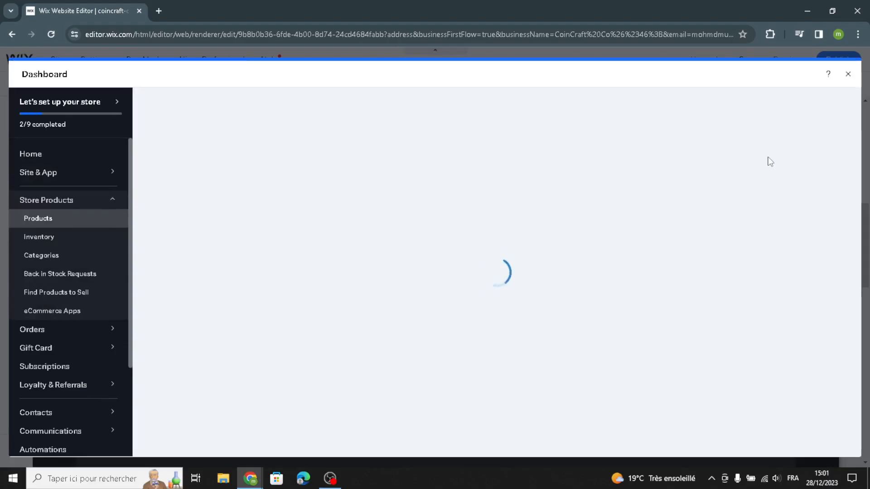
{"action": "left_click", "coordinate": [811, 117]}
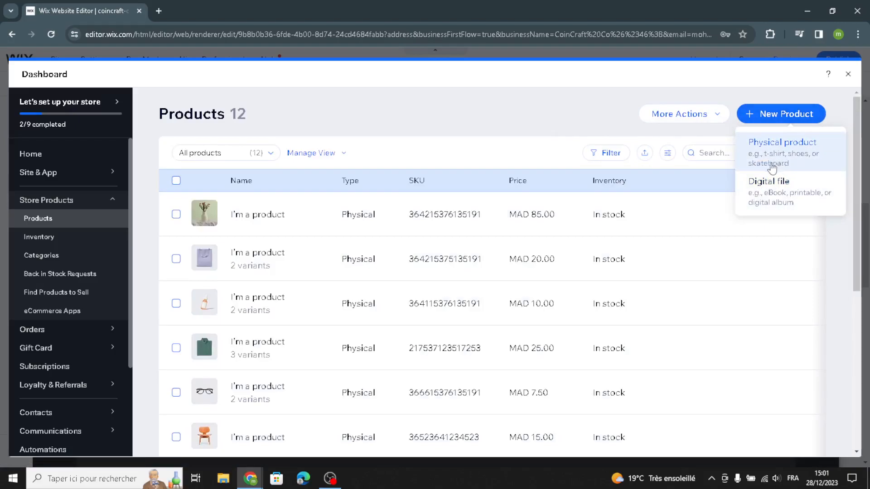
{"action": "left_click", "coordinate": [772, 167]}
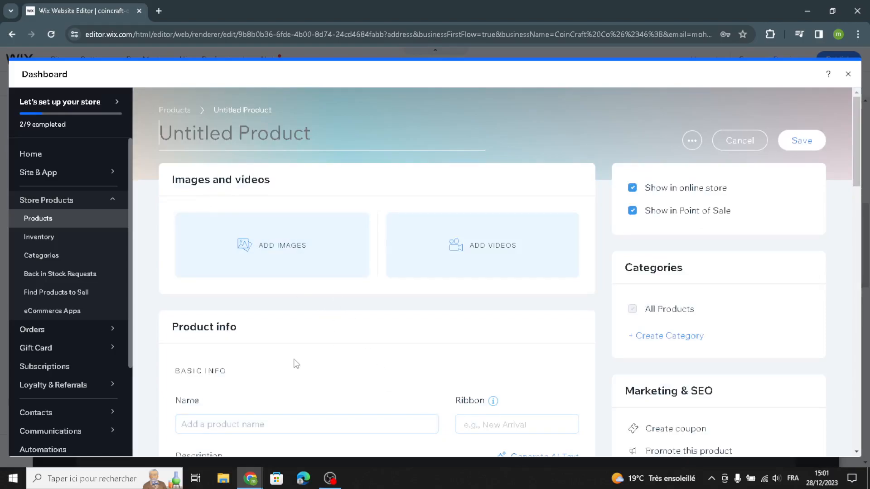
Mark the new product as on sale and look through the rest of the product form.
{"action": "scroll", "coordinate": [255, 344], "scroll_direction": "down", "scroll_amount": 2}
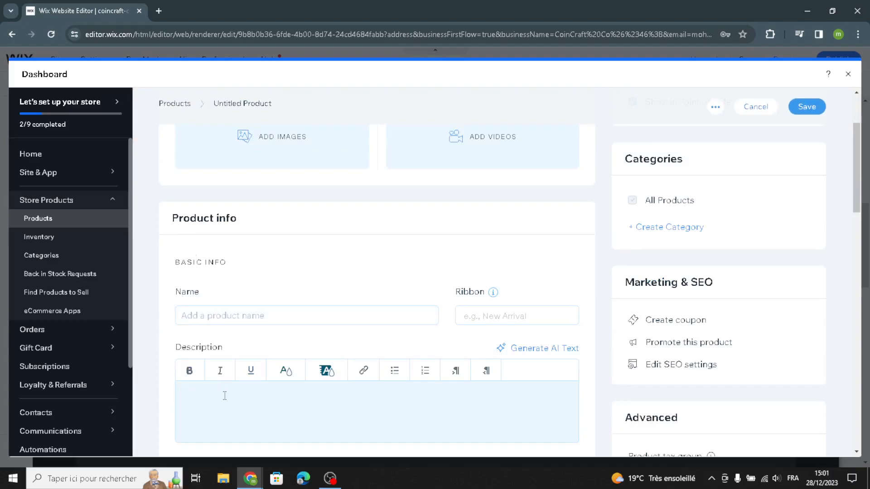
{"action": "scroll", "coordinate": [233, 413], "scroll_direction": "down", "scroll_amount": 5}
{"action": "scroll", "coordinate": [217, 356], "scroll_direction": "down", "scroll_amount": 2}
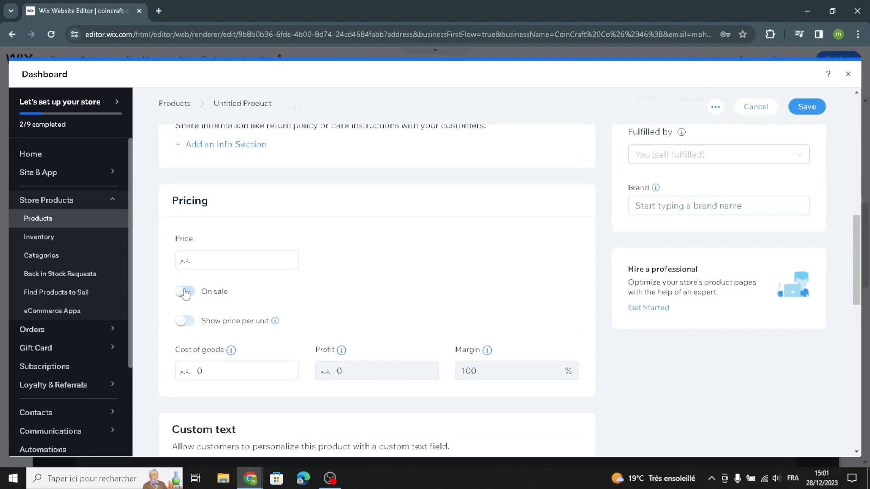
{"action": "left_click", "coordinate": [185, 293]}
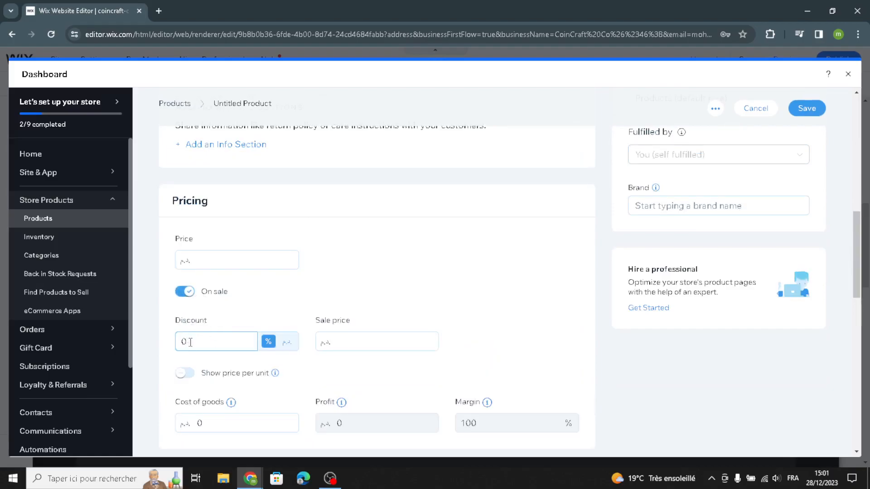
{"action": "scroll", "coordinate": [343, 344], "scroll_direction": "down", "scroll_amount": 7}
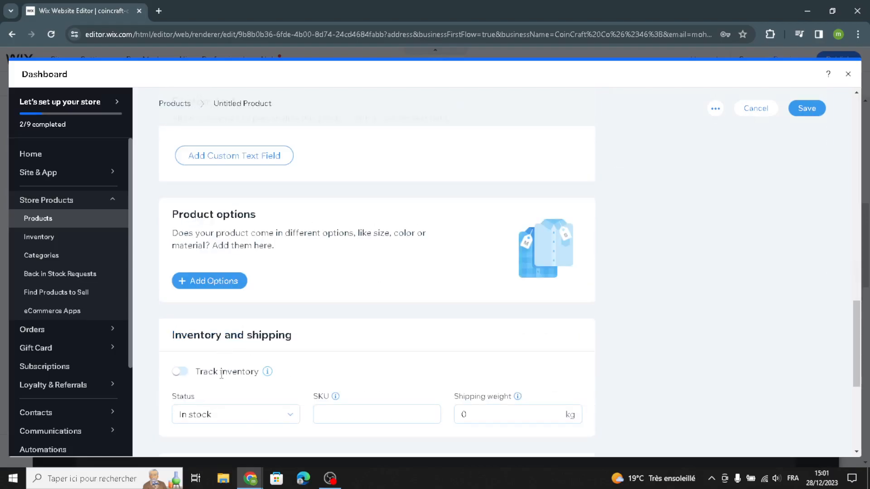
{"action": "scroll", "coordinate": [221, 373], "scroll_direction": "down", "scroll_amount": 1}
{"action": "mouse_move", "coordinate": [267, 318]}
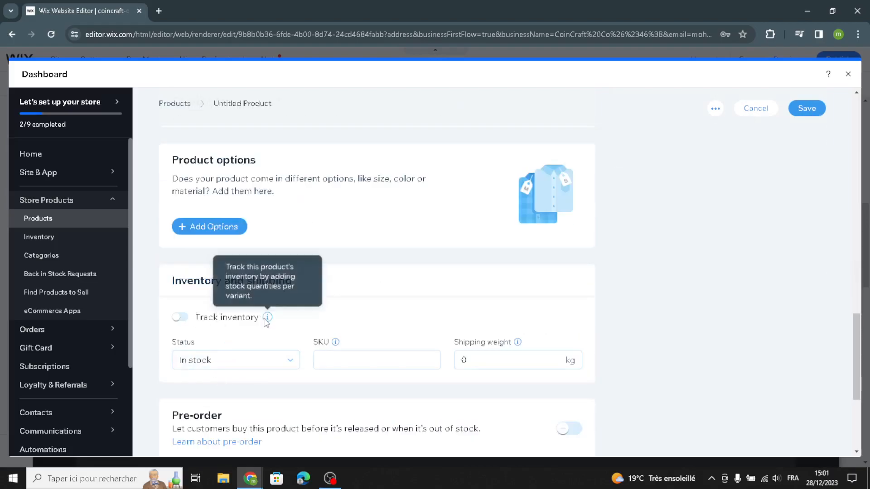
{"action": "scroll", "coordinate": [229, 362], "scroll_direction": "down", "scroll_amount": 4}
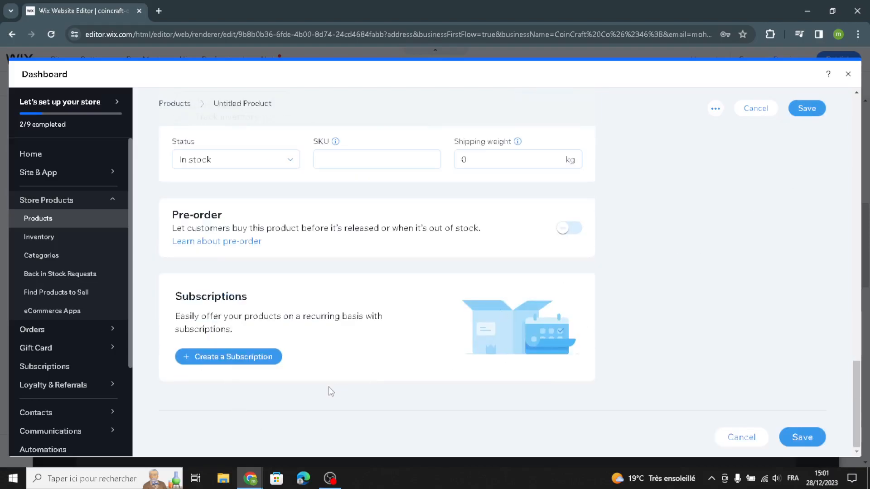
{"action": "scroll", "coordinate": [331, 392], "scroll_direction": "up", "scroll_amount": 1}
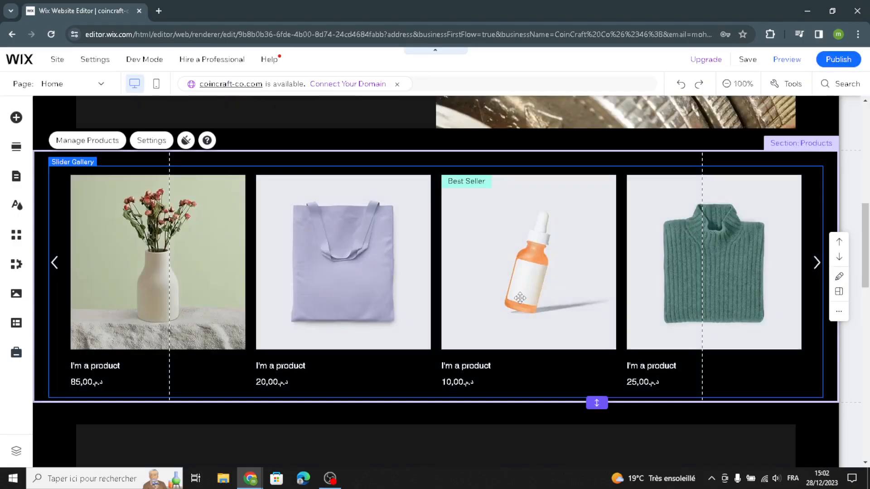
{"action": "scroll", "coordinate": [520, 297], "scroll_direction": "down", "scroll_amount": 5}
{"action": "scroll", "coordinate": [506, 333], "scroll_direction": "down", "scroll_amount": 1}
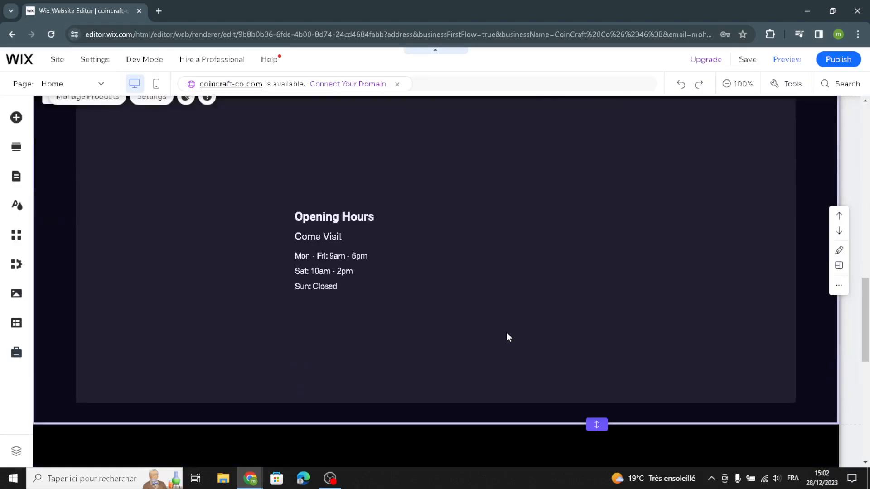
{"action": "scroll", "coordinate": [538, 302], "scroll_direction": "up", "scroll_amount": 1}
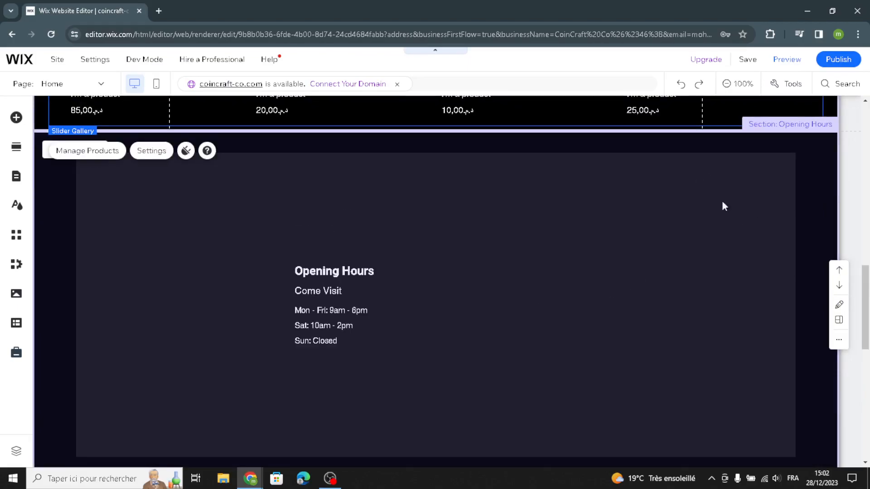
{"action": "left_click", "coordinate": [349, 328]}
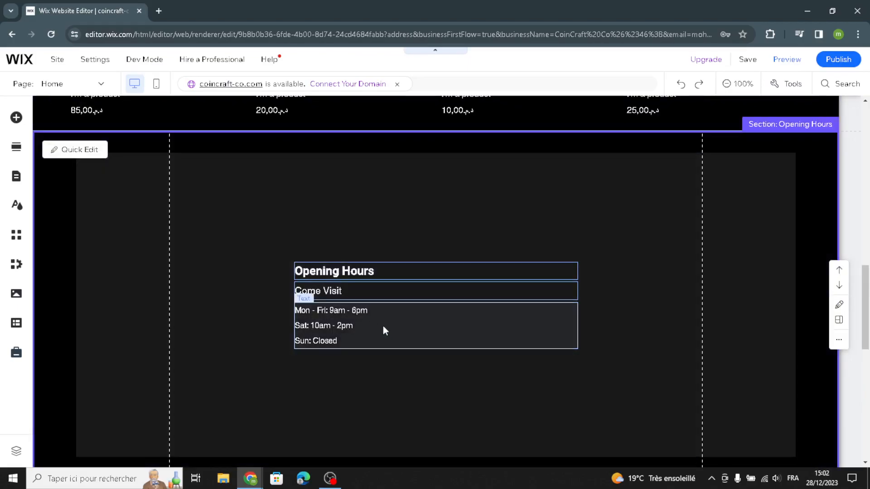
{"action": "left_click", "coordinate": [394, 319]}
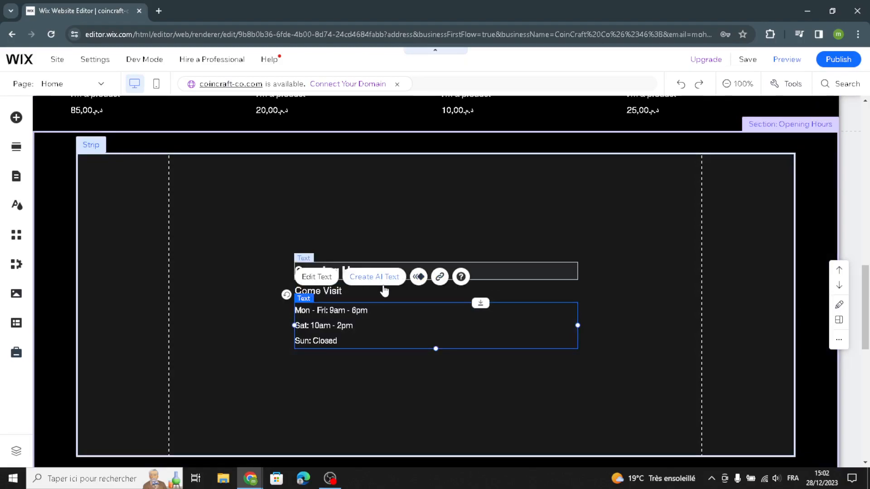
{"action": "left_click", "coordinate": [375, 405]}
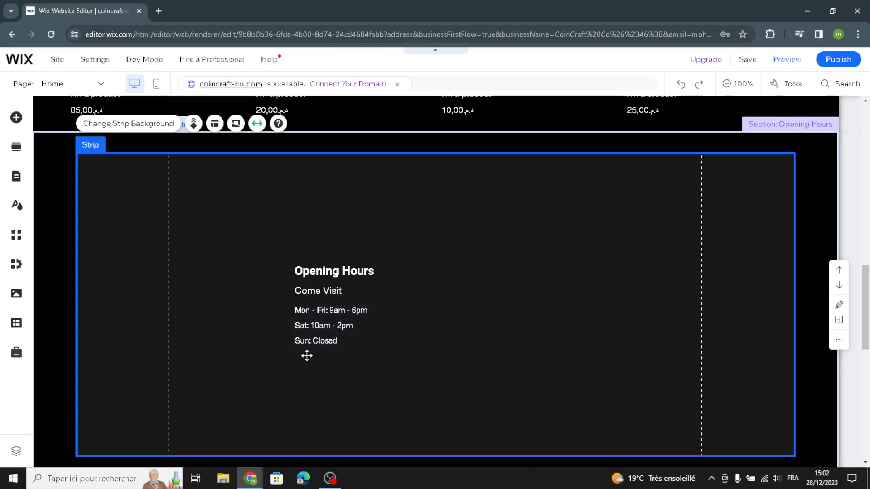
{"action": "scroll", "coordinate": [305, 373], "scroll_direction": "down", "scroll_amount": 6}
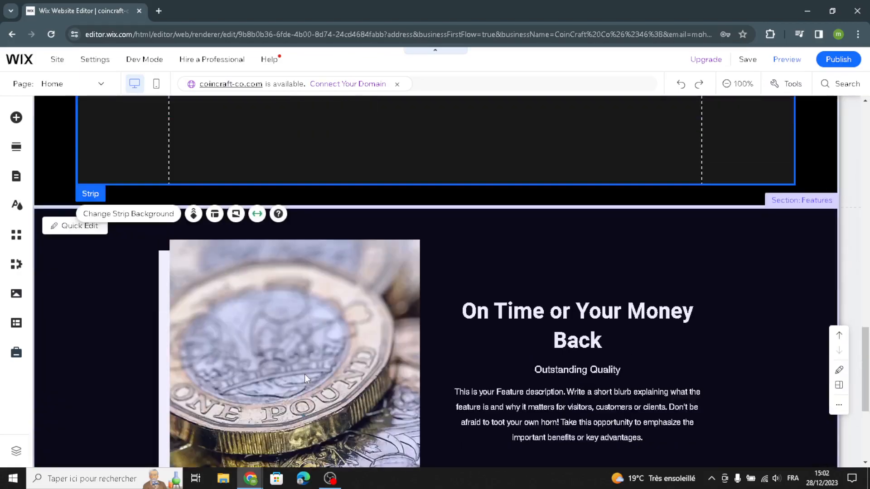
{"action": "scroll", "coordinate": [304, 374], "scroll_direction": "down", "scroll_amount": 1}
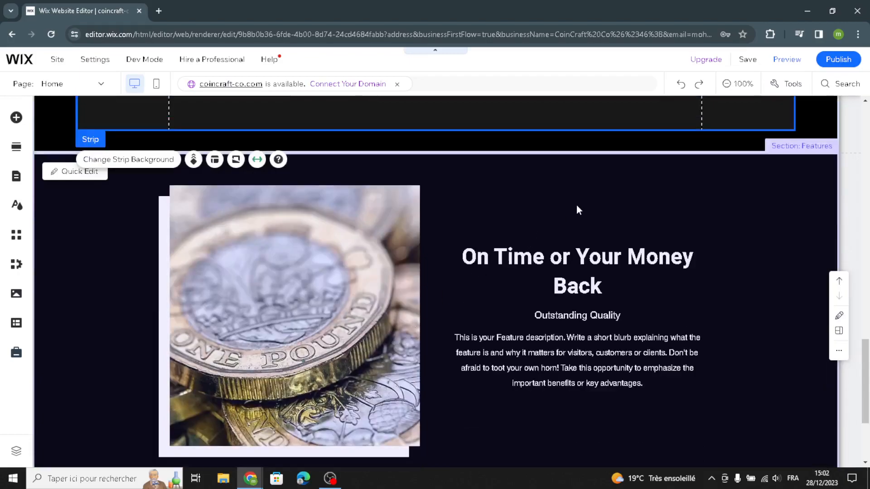
{"action": "scroll", "coordinate": [578, 209], "scroll_direction": "down", "scroll_amount": 1}
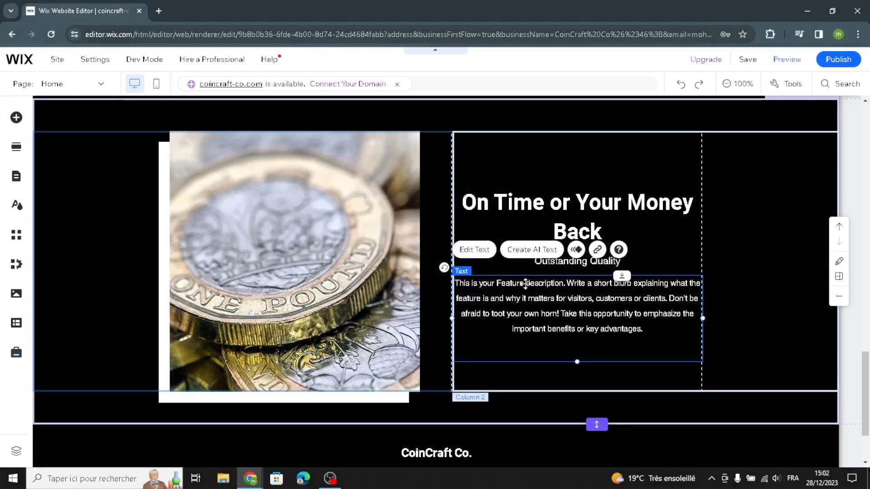
Search the image library for 'collectible coins' to replace the Features section coin picture.
{"action": "left_click", "coordinate": [376, 296]}
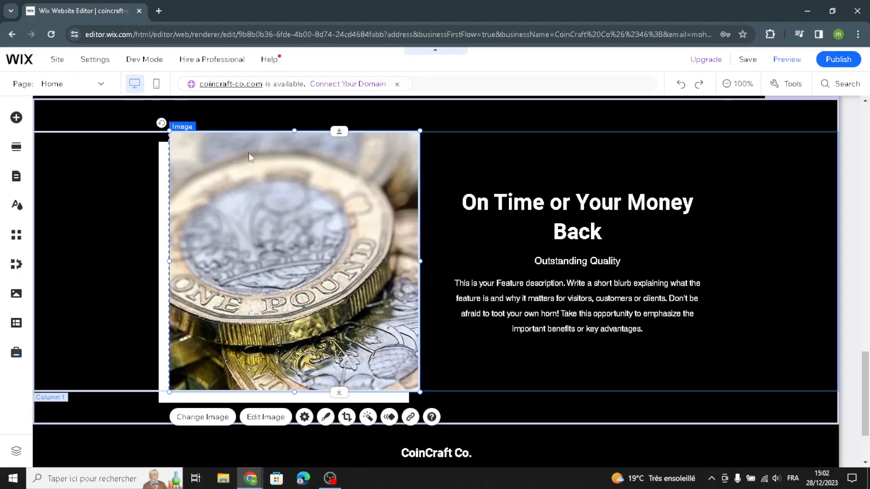
{"action": "left_click", "coordinate": [204, 416]}
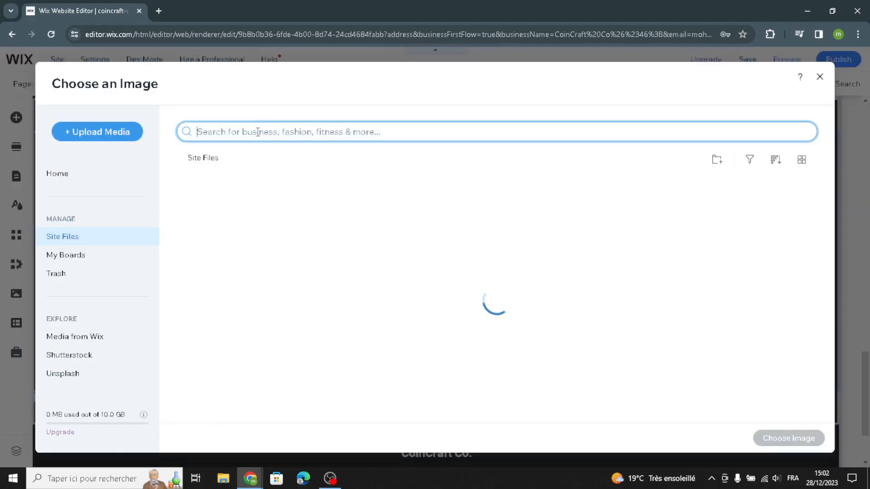
{"action": "type", "text": "coll"}
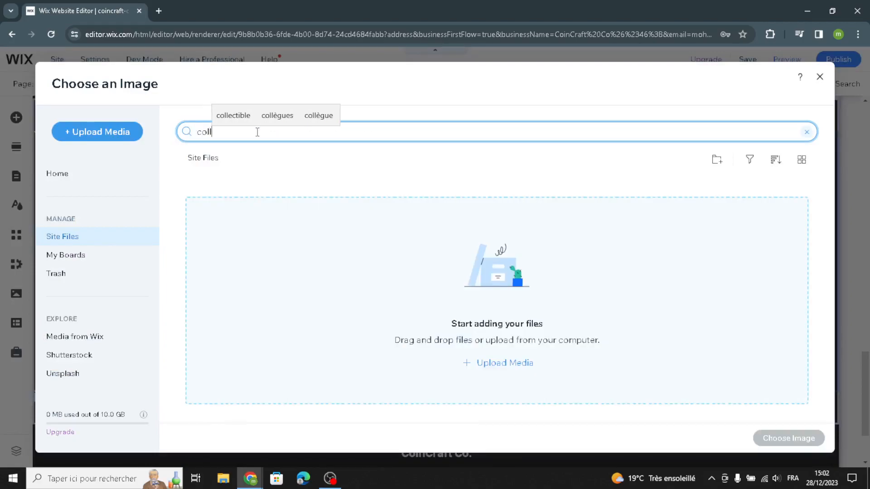
{"action": "type", "text": "ecti"}
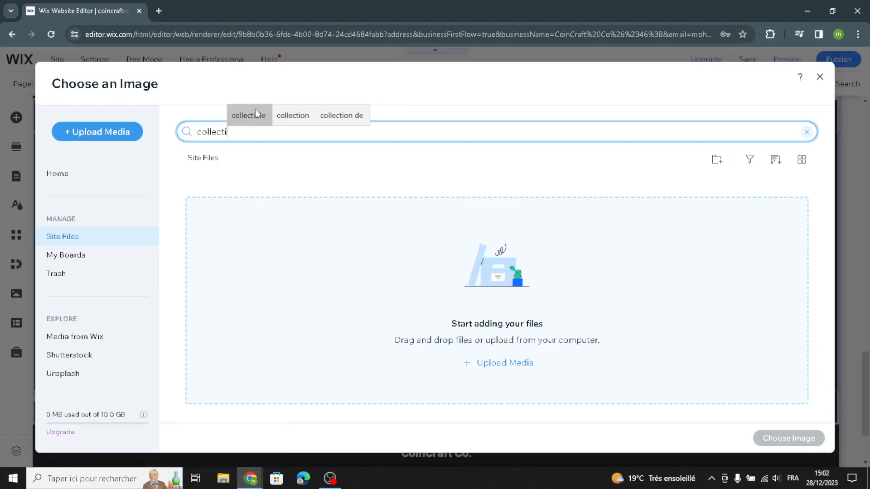
{"action": "left_click", "coordinate": [255, 110]}
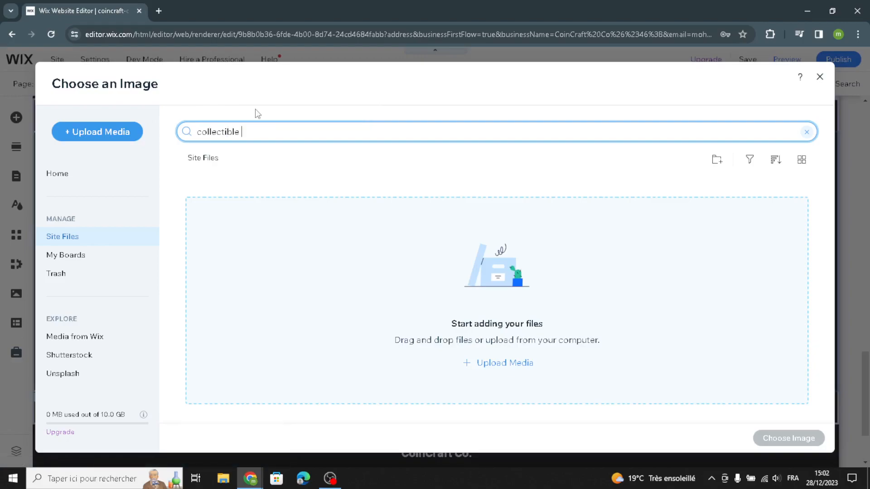
{"action": "type", "text": "coins"}
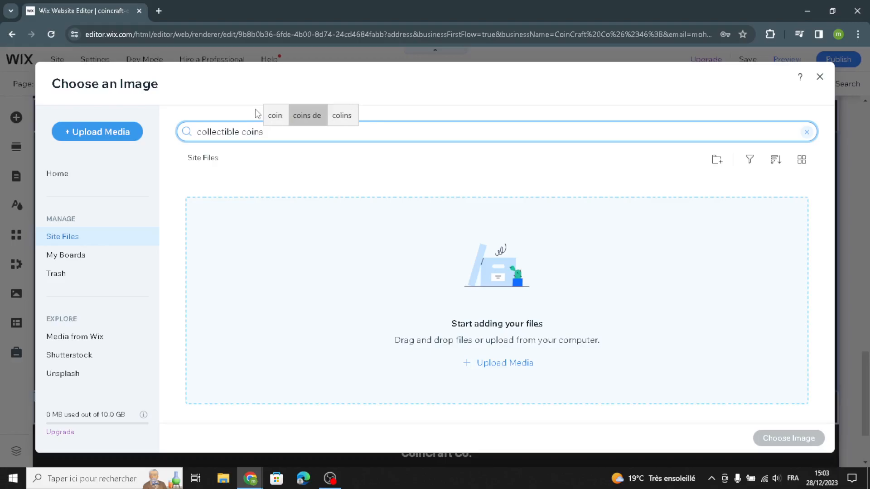
{"action": "key", "text": "Return"}
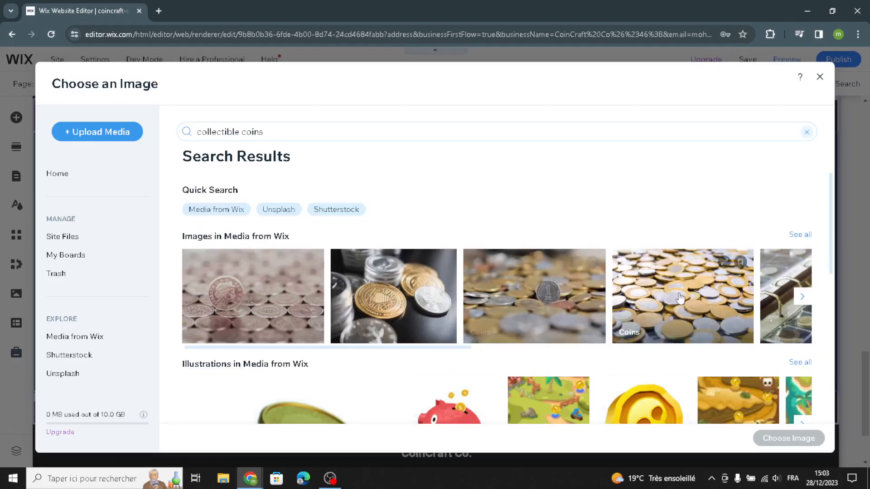
Swap in the Unsplash silver lion coin photo as the Features image.
{"action": "scroll", "coordinate": [502, 323], "scroll_direction": "down", "scroll_amount": 3}
{"action": "scroll", "coordinate": [502, 323], "scroll_direction": "up", "scroll_amount": 1}
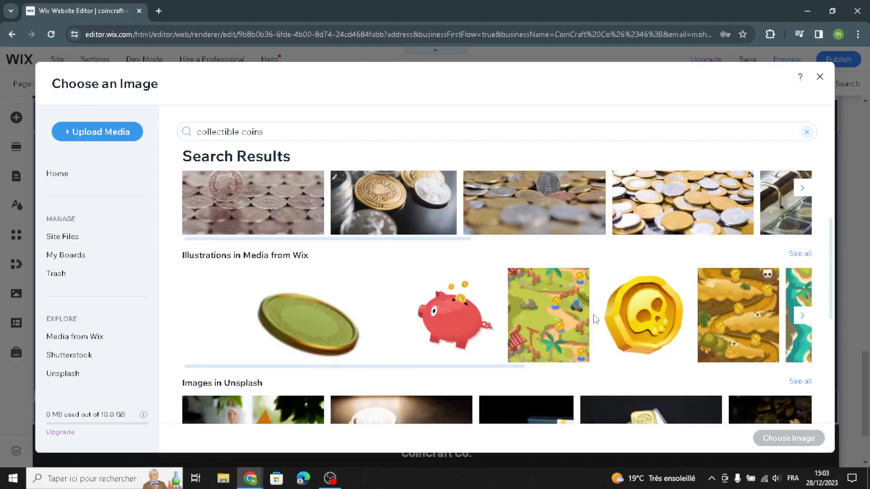
{"action": "scroll", "coordinate": [502, 323], "scroll_direction": "down", "scroll_amount": 3}
{"action": "left_click", "coordinate": [446, 308]}
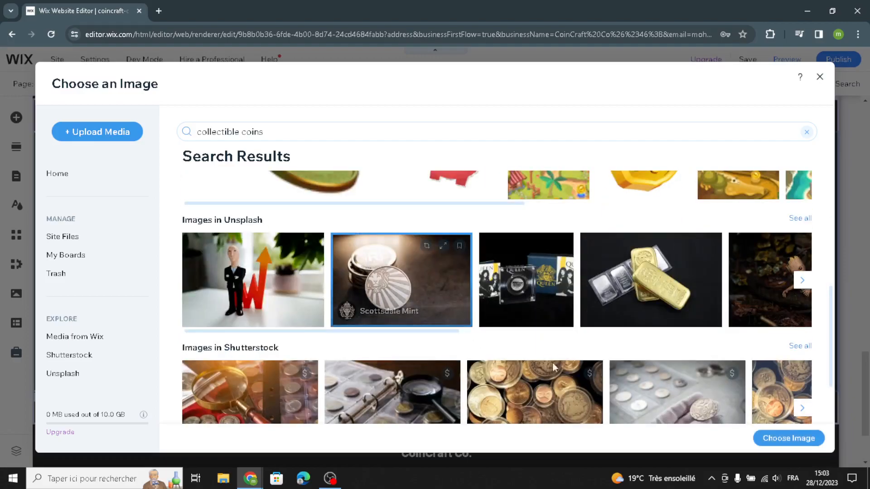
{"action": "left_click", "coordinate": [771, 439]}
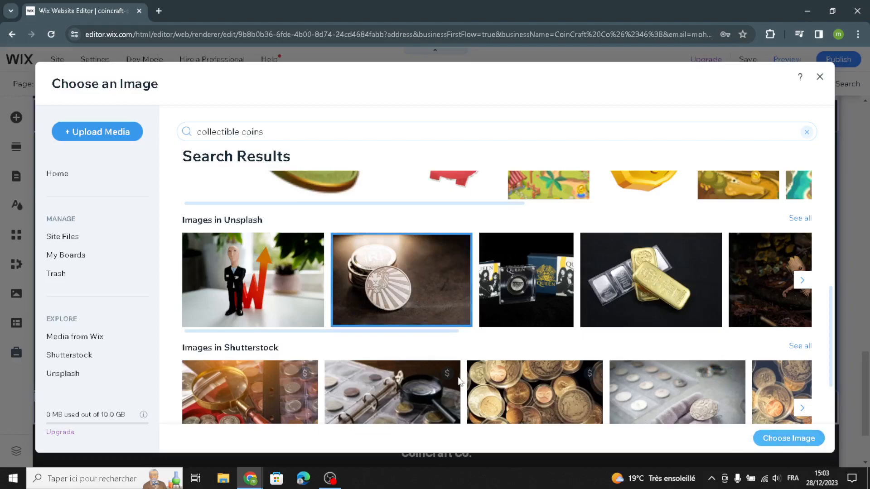
{"action": "scroll", "coordinate": [458, 378], "scroll_direction": "down", "scroll_amount": 1}
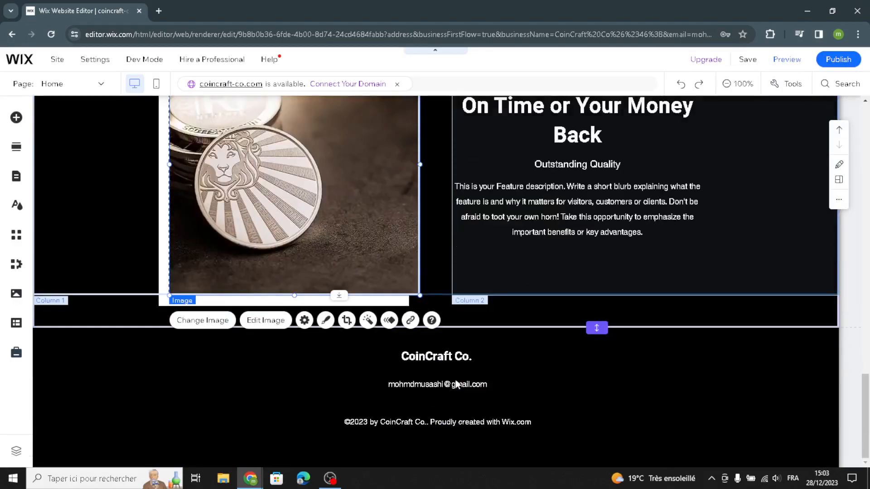
Select the footer and review the whole CoinCraft Co. page before publishing.
{"action": "left_click", "coordinate": [300, 392]}
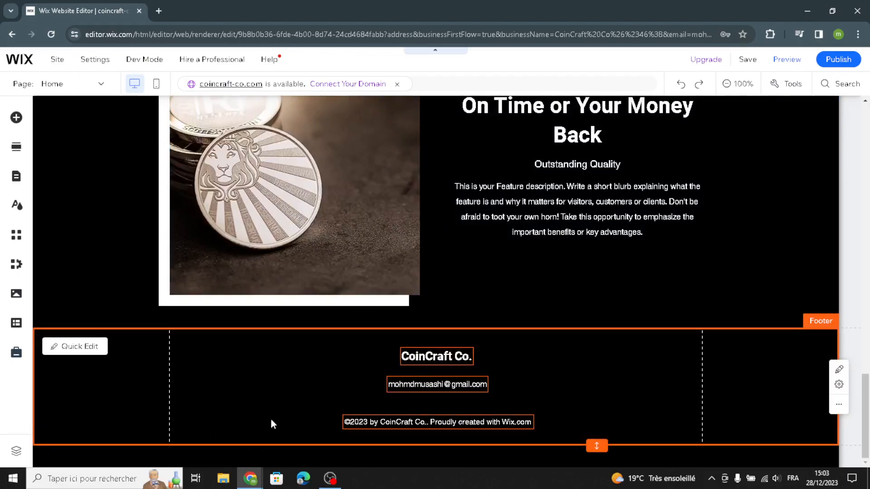
{"action": "left_click", "coordinate": [320, 386]}
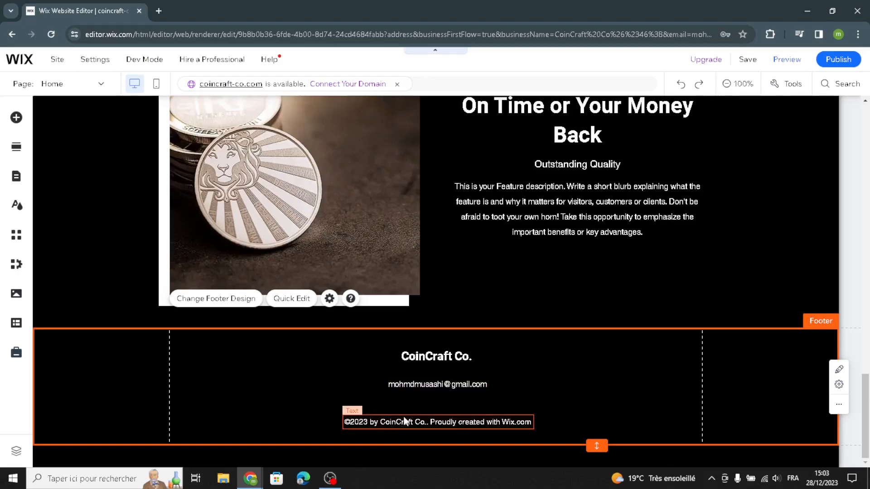
{"action": "scroll", "coordinate": [526, 357], "scroll_direction": "up", "scroll_amount": 6}
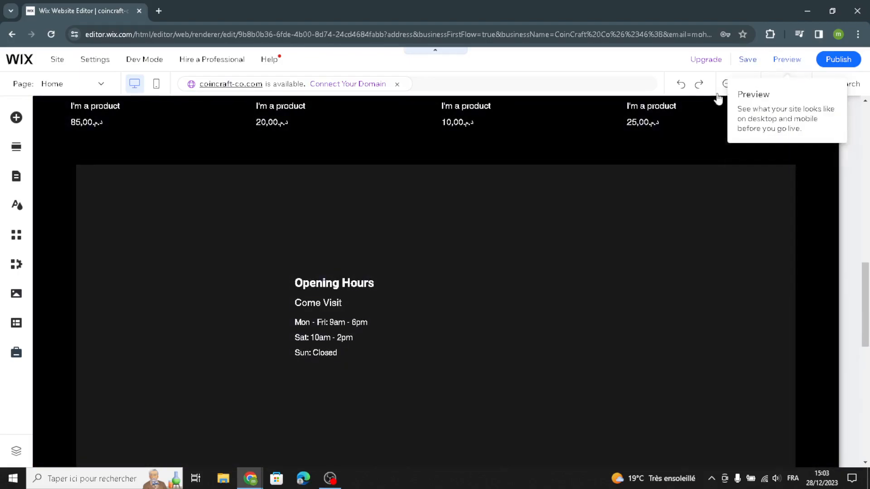
{"action": "scroll", "coordinate": [690, 154], "scroll_direction": "up", "scroll_amount": 10}
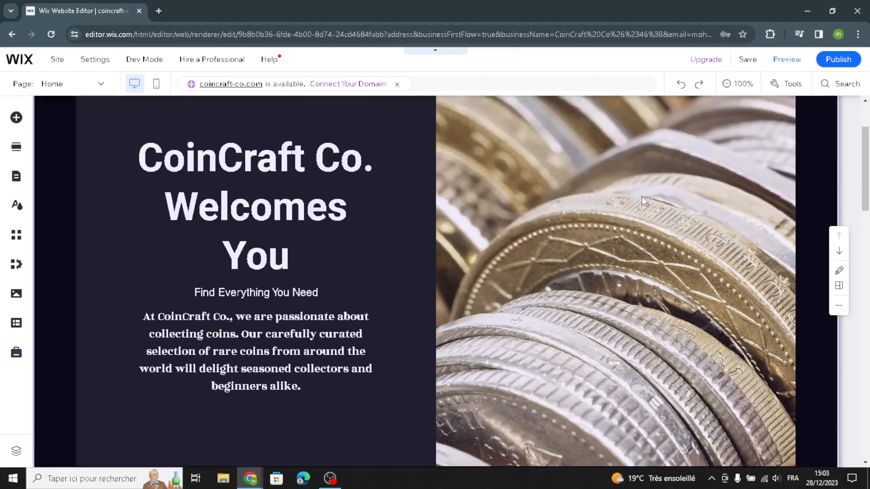
{"action": "scroll", "coordinate": [641, 196], "scroll_direction": "up", "scroll_amount": 3}
{"action": "scroll", "coordinate": [346, 300], "scroll_direction": "down", "scroll_amount": 3}
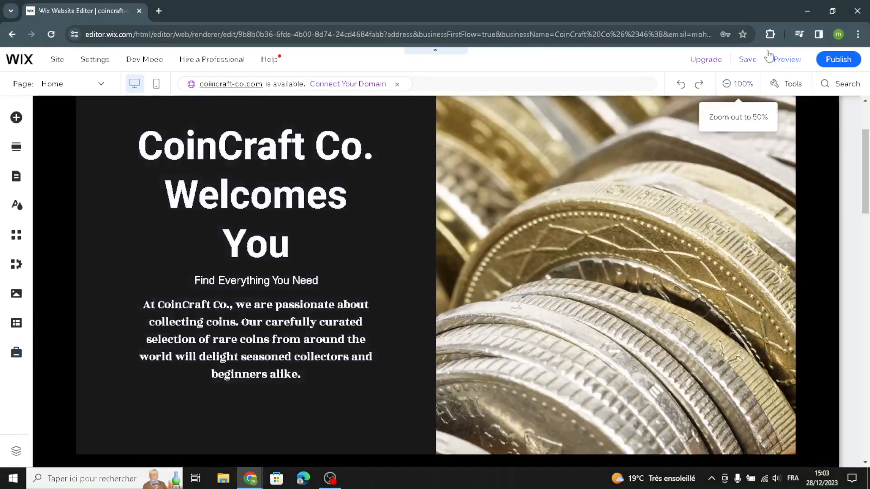
{"action": "scroll", "coordinate": [543, 317], "scroll_direction": "down", "scroll_amount": 3}
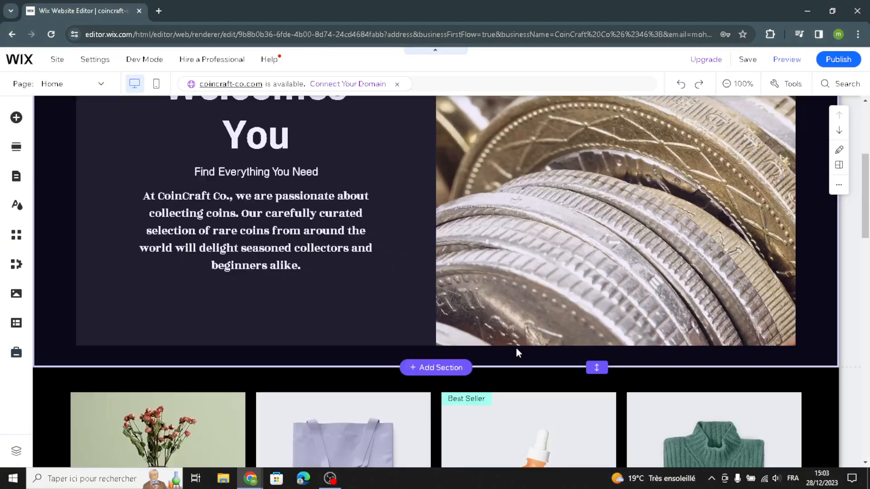
{"action": "scroll", "coordinate": [516, 352], "scroll_direction": "down", "scroll_amount": 12}
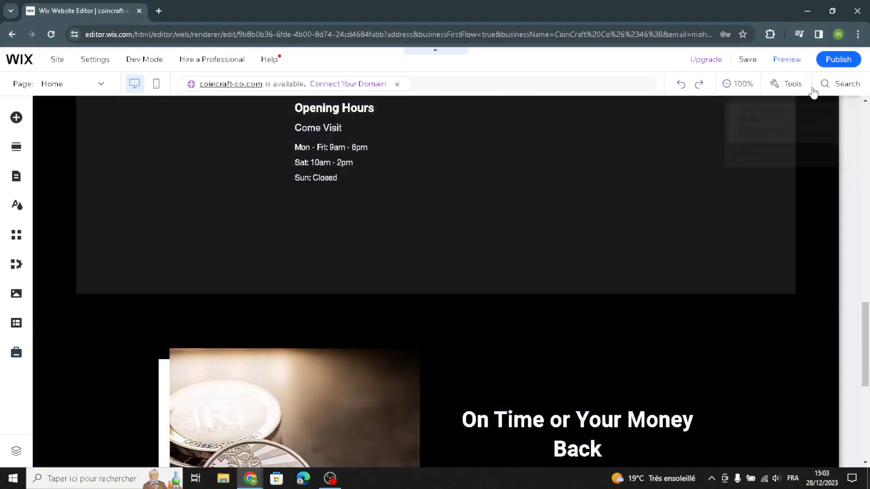
{"action": "scroll", "coordinate": [656, 204], "scroll_direction": "down", "scroll_amount": 6}
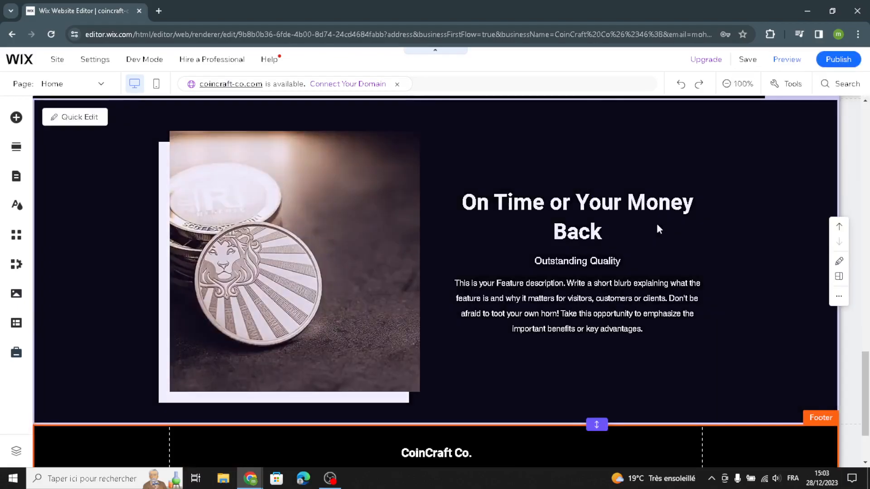
{"action": "mouse_move", "coordinate": [836, 60]}
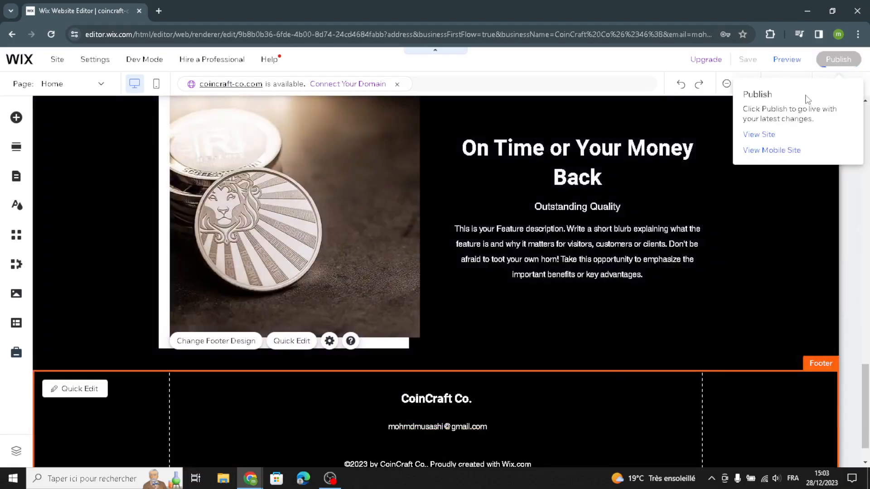